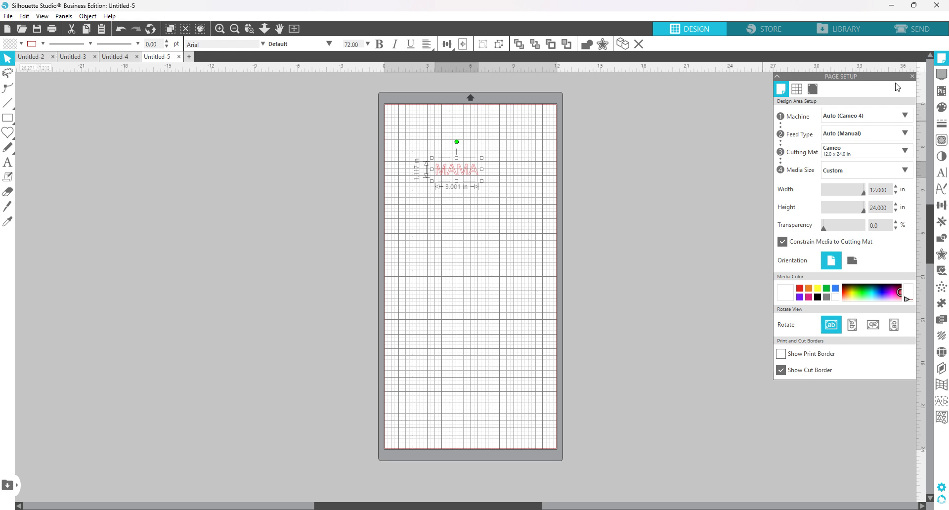
# Enlarge the MAMA text to about 9 in wide, position it near the page's upper edge and fill it black.
pyautogui.click(941, 106)
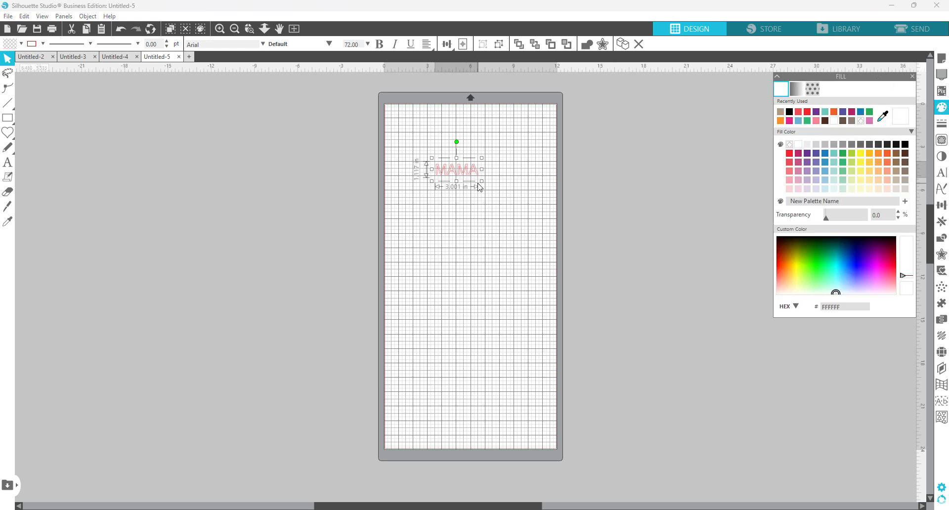
pyautogui.moveTo(481, 181); pyautogui.dragTo(568, 242)
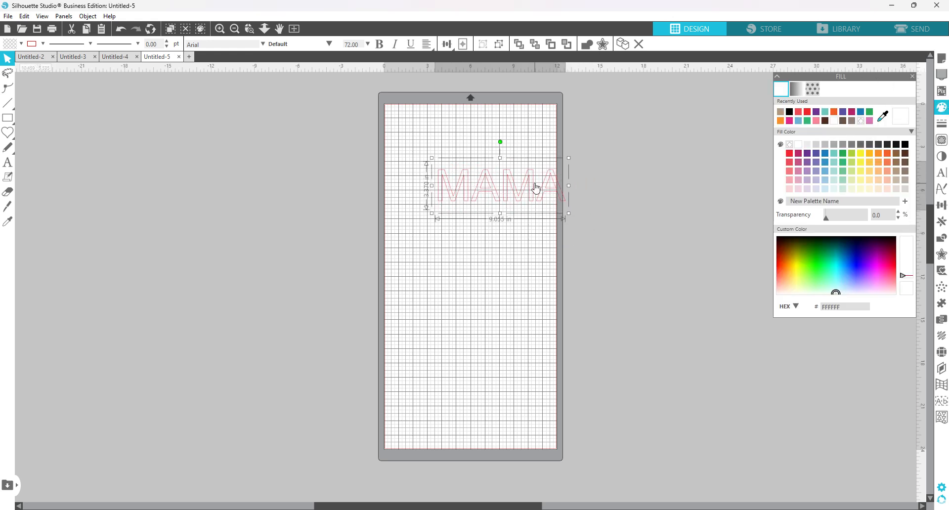
pyautogui.moveTo(536, 188); pyautogui.dragTo(503, 175)
pyautogui.click(789, 112)
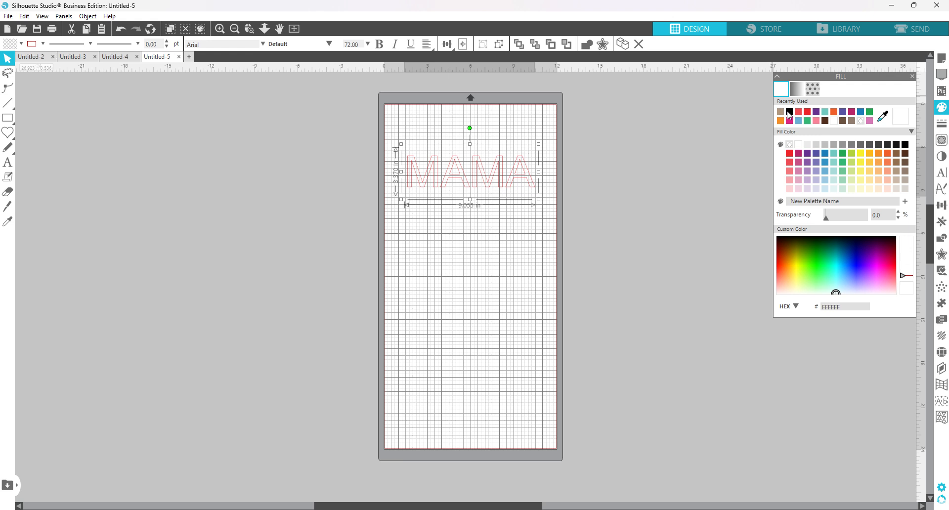
# Change the MAMA text's font to Bernard MT Condensed.
pyautogui.click(943, 173)
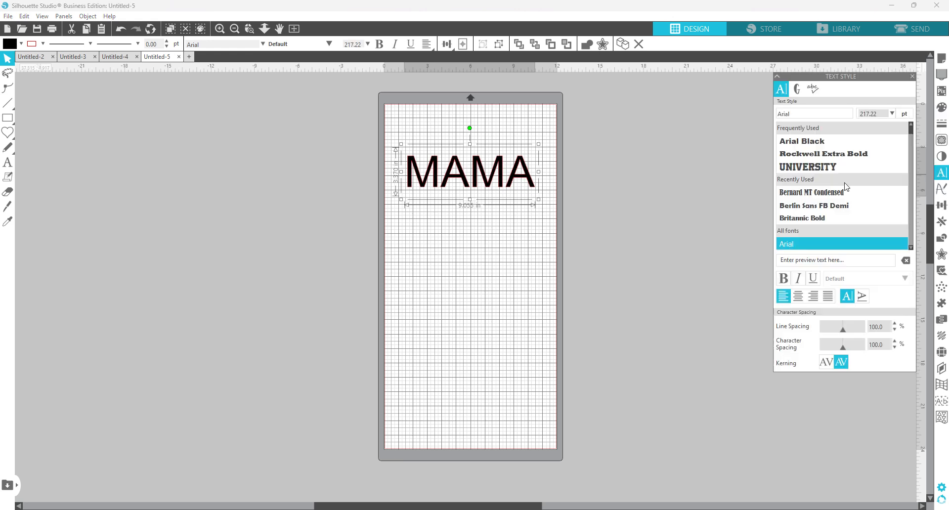
pyautogui.scroll(-4, 820, 217)
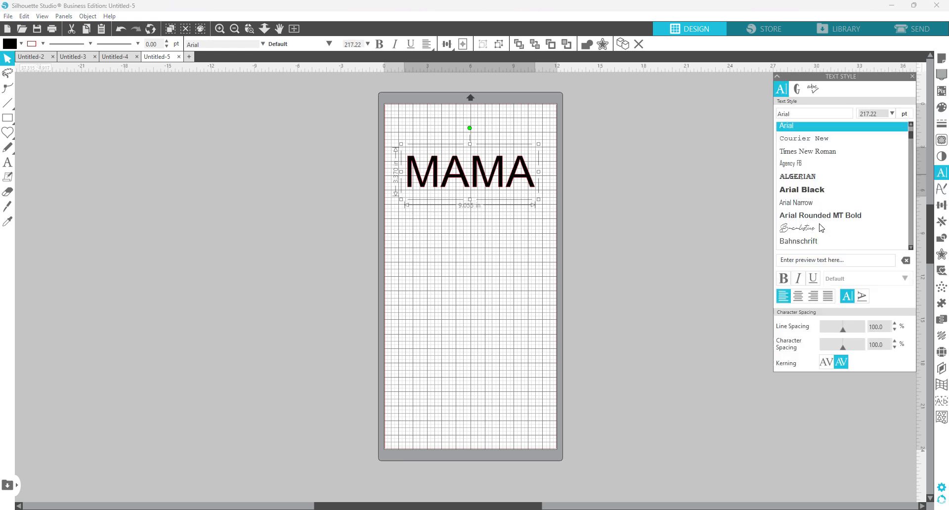
pyautogui.scroll(4, 821, 227)
pyautogui.click(822, 193)
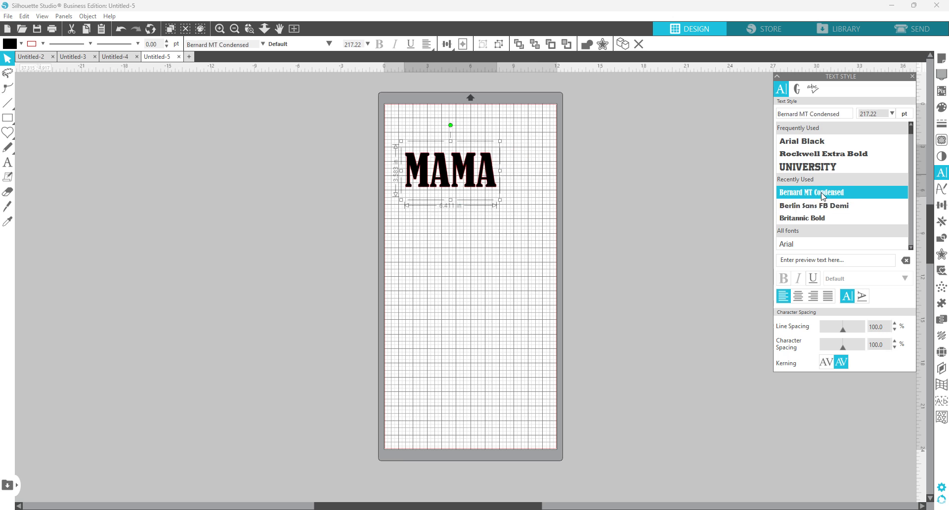
# Set the MAMA text's character spacing to 145% and centre the word across the upper part of the page.
pyautogui.click(894, 340)
pyautogui.click(895, 341)
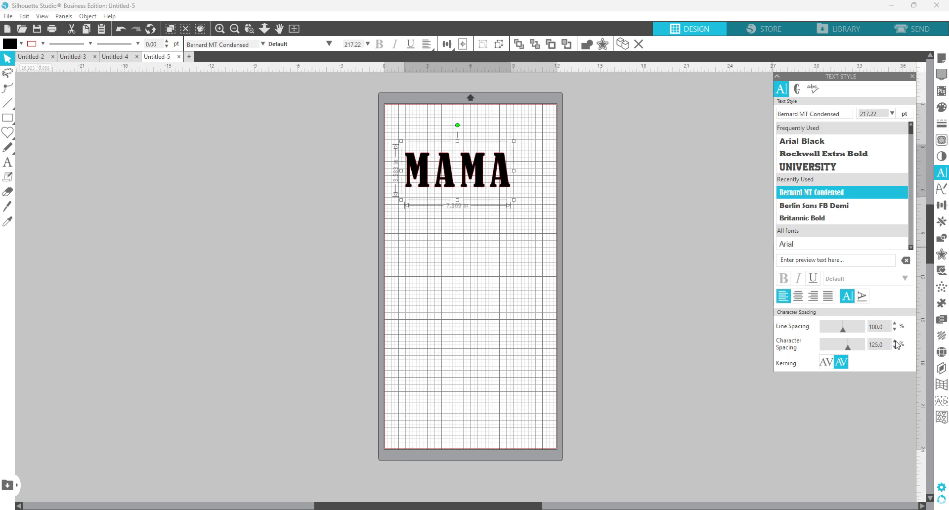
pyautogui.click(895, 341)
pyautogui.click(895, 341)
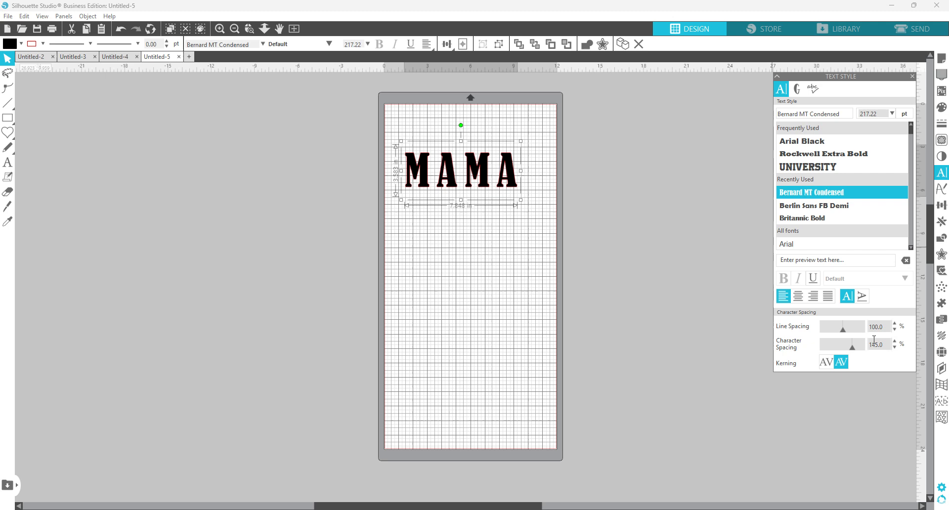
pyautogui.click(479, 227)
pyautogui.moveTo(478, 177); pyautogui.dragTo(489, 171)
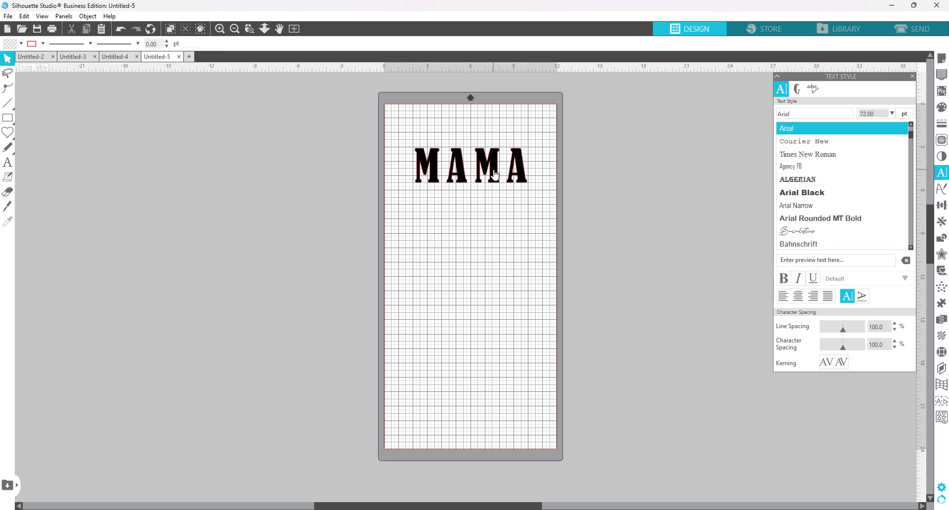
# Convert the MAMA text to a path.
pyautogui.scroll(2, 494, 174)
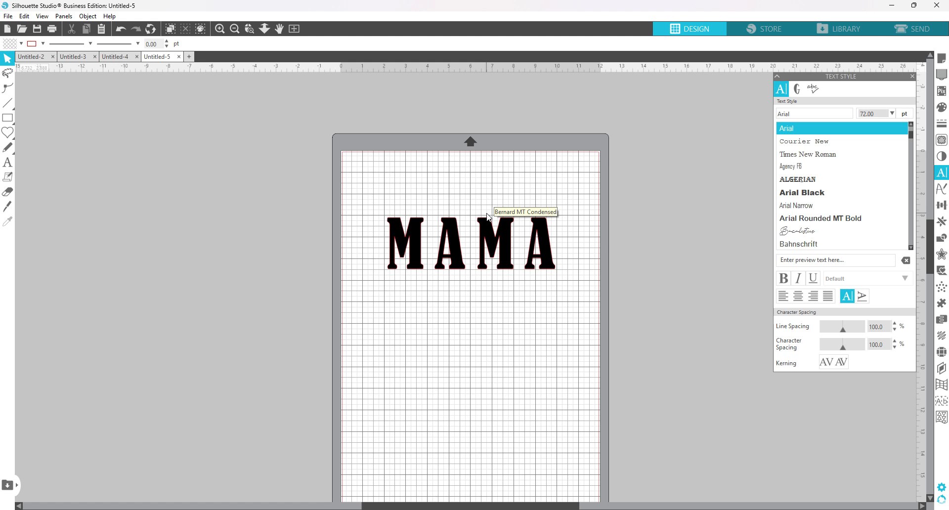
pyautogui.scroll(-5, 487, 216)
pyautogui.scroll(6, 487, 216)
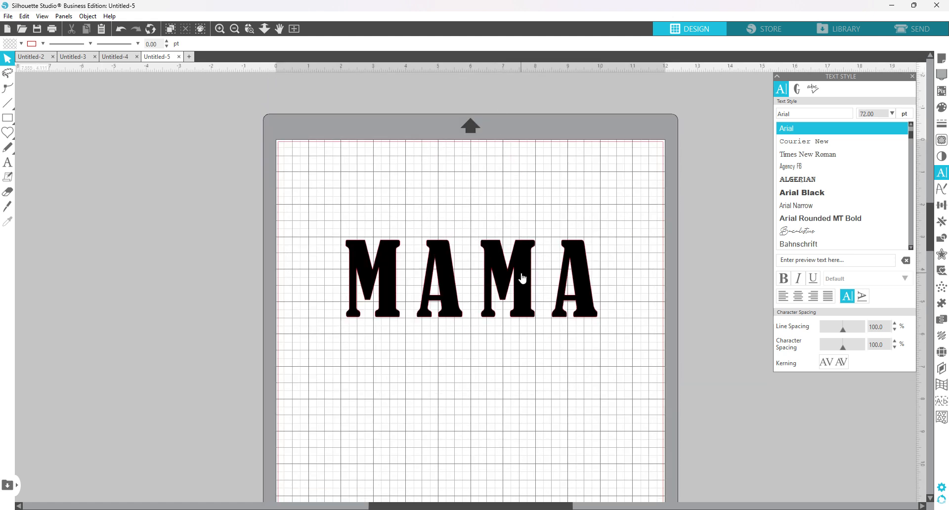
pyautogui.click(522, 278)
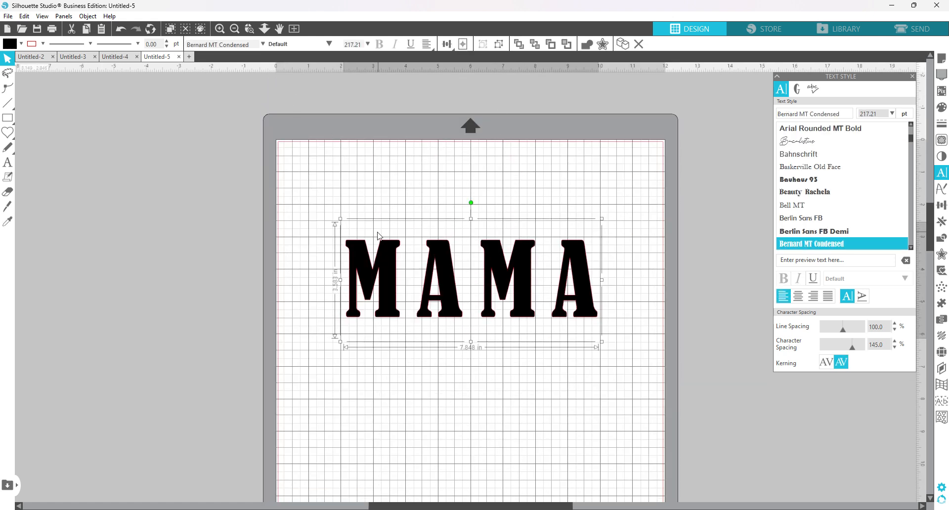
pyautogui.click(87, 16)
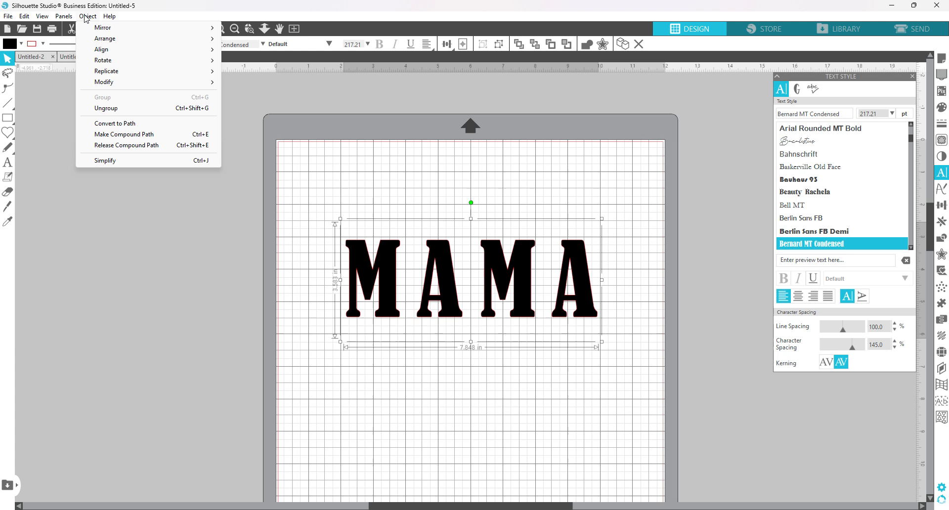
pyautogui.click(121, 123)
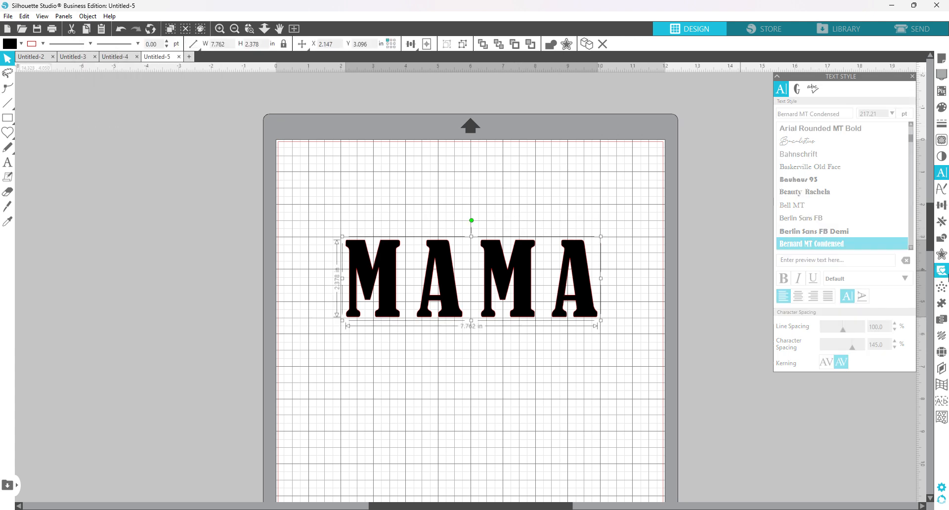
# Apply an outward offset of 0.050 in with rounded corners around the MAMA letters.
pyautogui.click(941, 255)
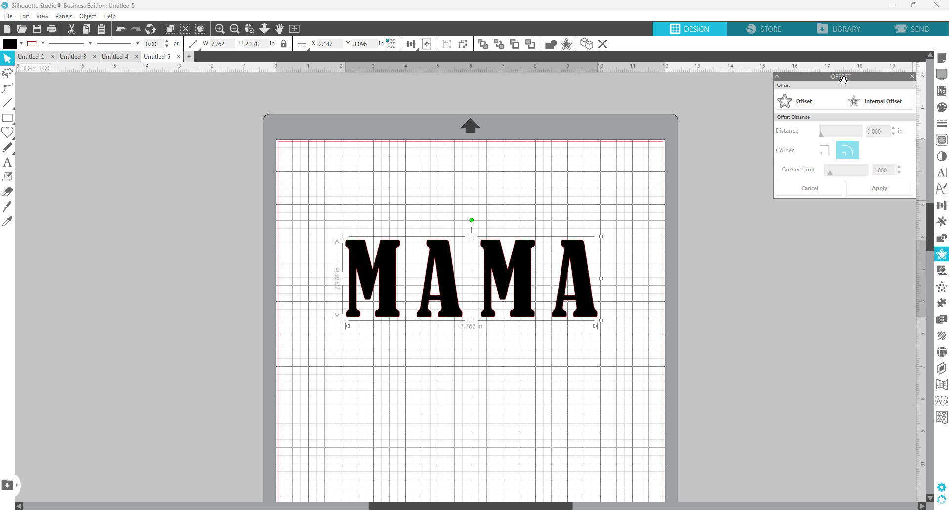
pyautogui.click(802, 101)
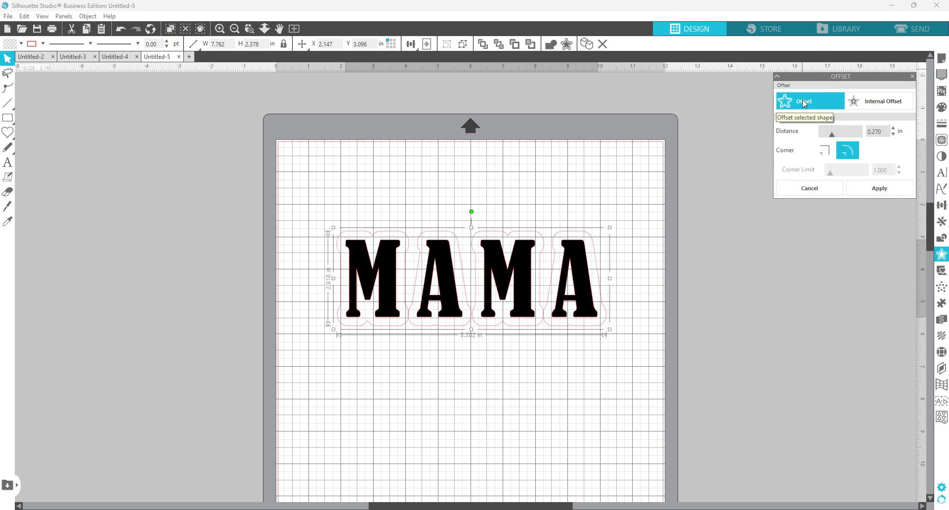
pyautogui.moveTo(835, 137); pyautogui.dragTo(824, 140)
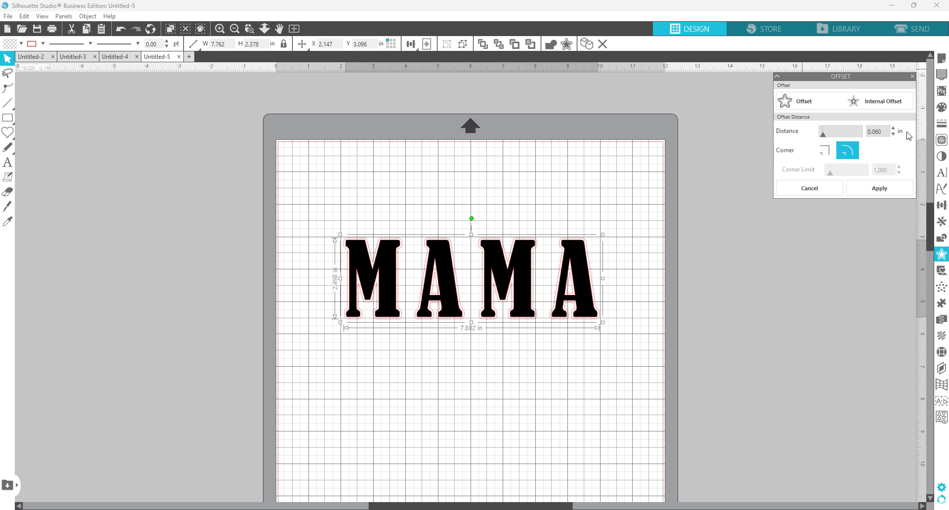
pyautogui.doubleClick(879, 133)
pyautogui.write('50')
pyautogui.click(884, 191)
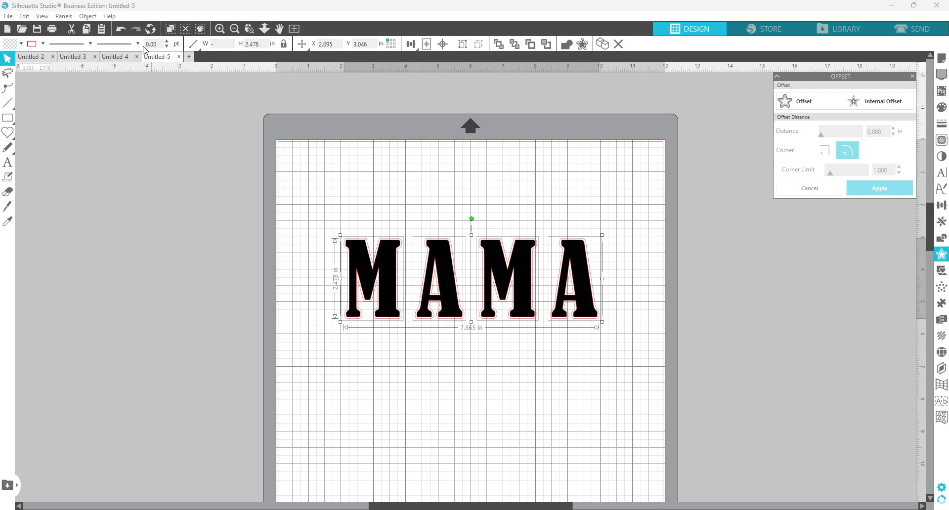
# Group the first offset outlines around the letters and convert them to a path.
pyautogui.click(90, 16)
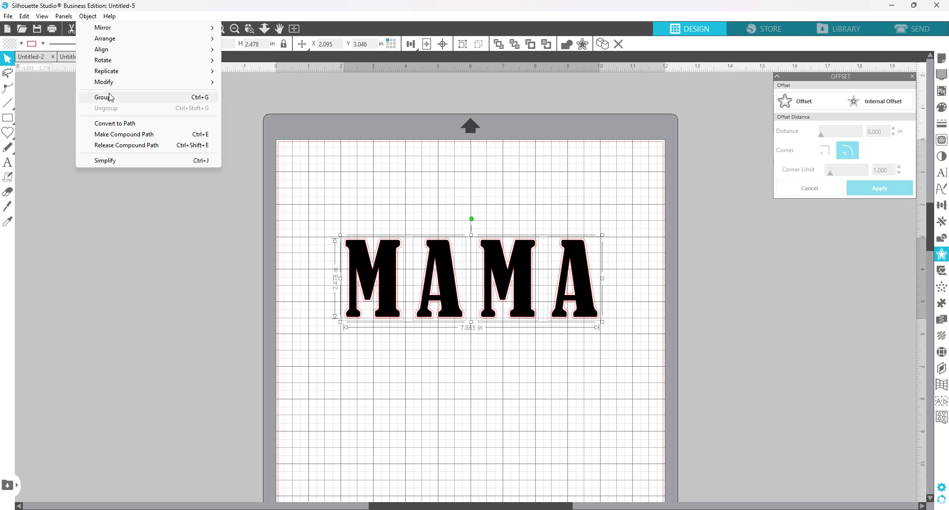
pyautogui.click(108, 97)
pyautogui.click(89, 16)
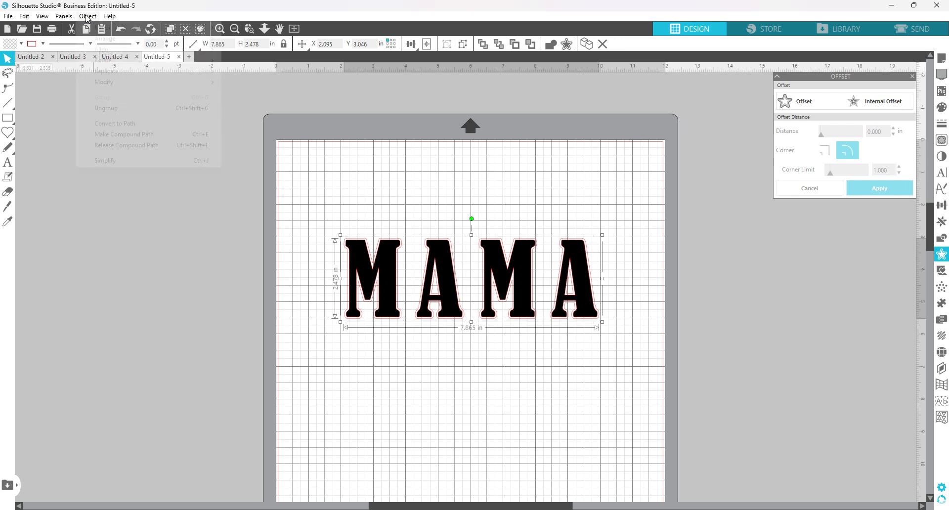
pyautogui.click(114, 124)
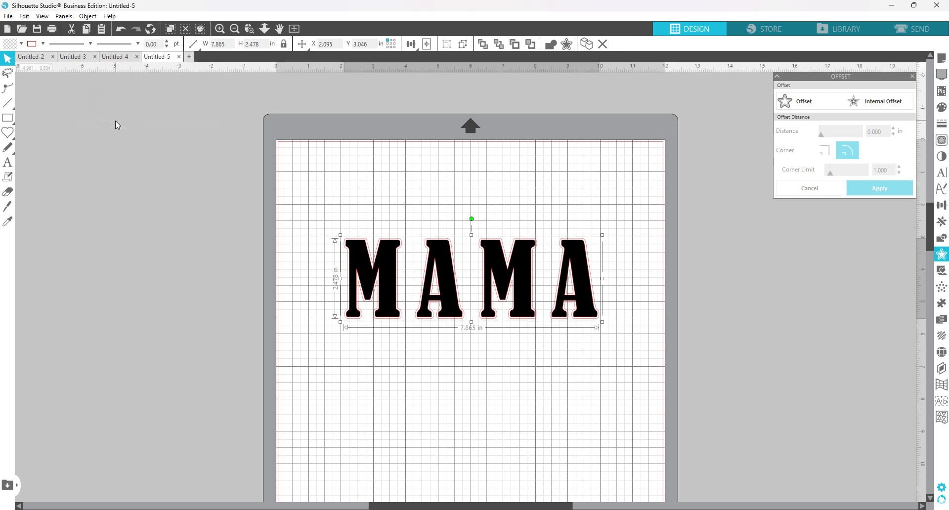
# Apply a second outward offset of 0.090 in around the first offset outlines.
pyautogui.click(806, 100)
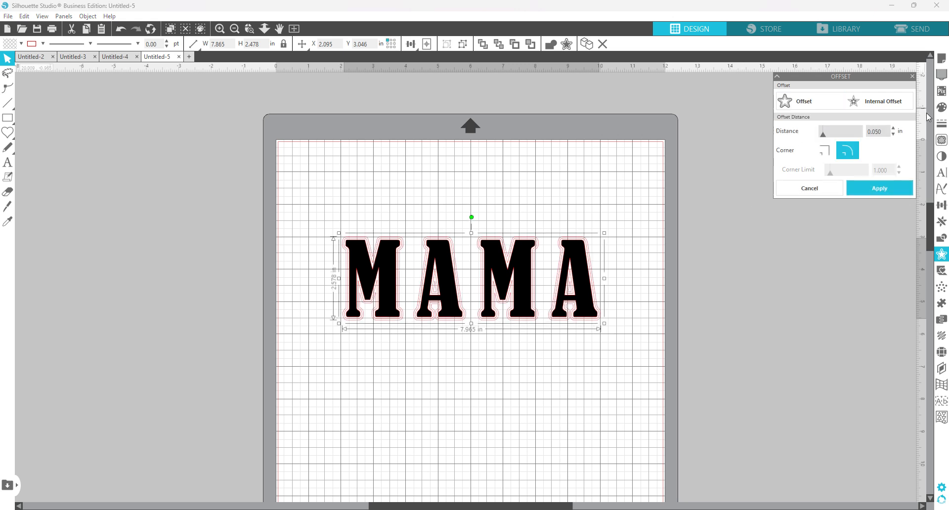
pyautogui.moveTo(884, 133); pyautogui.dragTo(876, 136)
pyautogui.write('75')
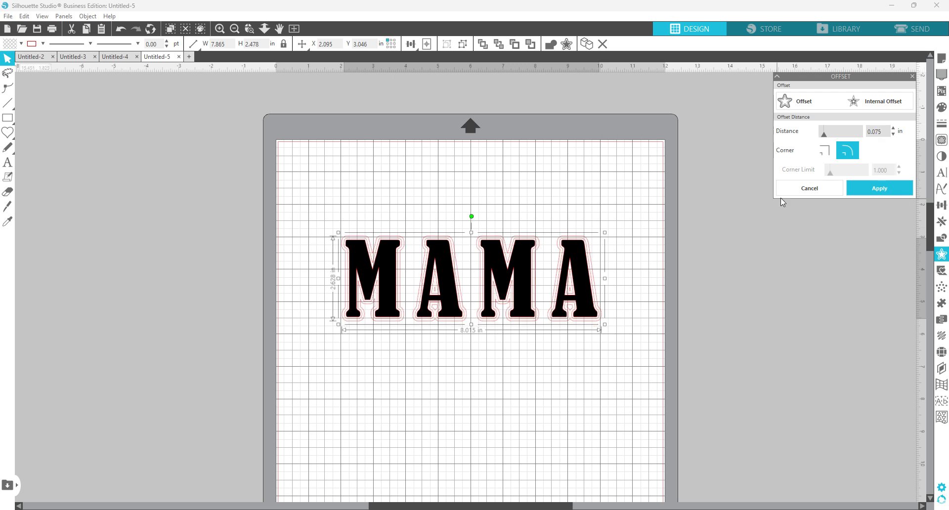
pyautogui.click(893, 129)
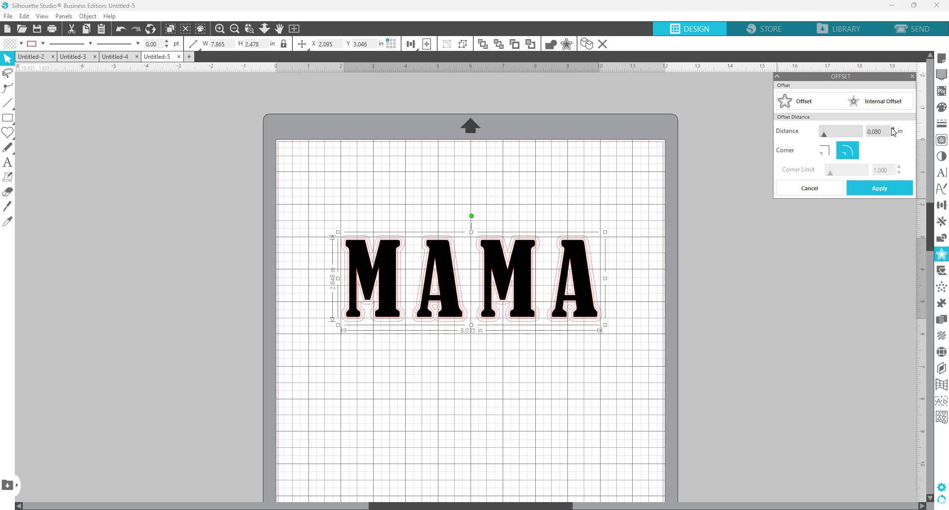
pyautogui.click(893, 129)
pyautogui.click(864, 191)
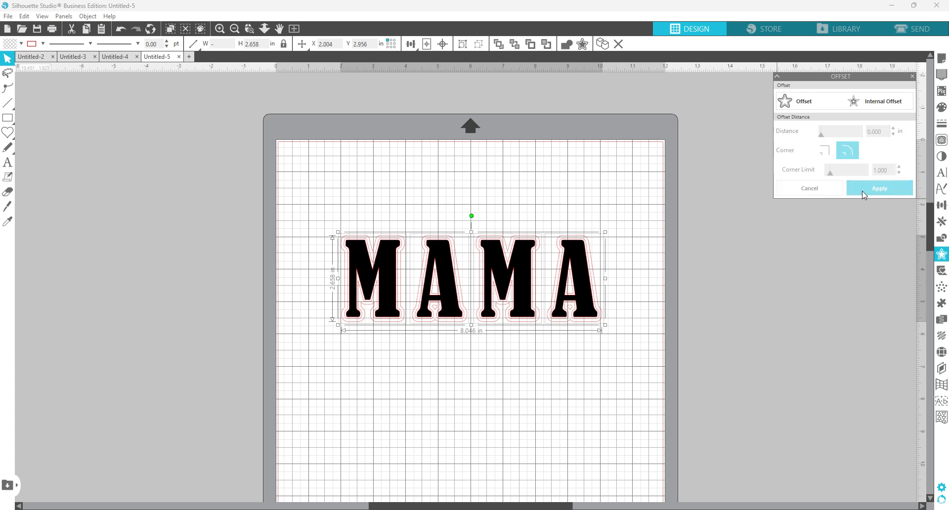
# Group the second set of offset outlines and convert them to a path.
pyautogui.click(83, 16)
pyautogui.click(102, 99)
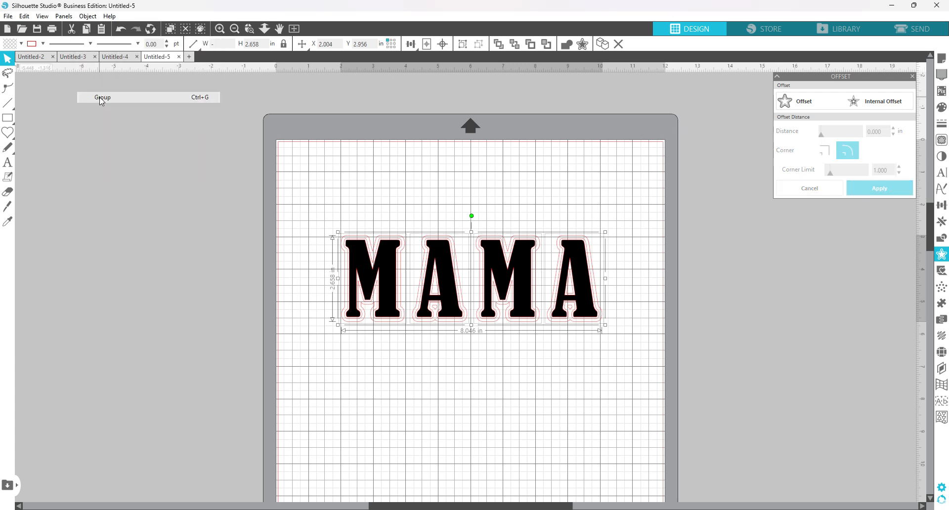
pyautogui.click(87, 16)
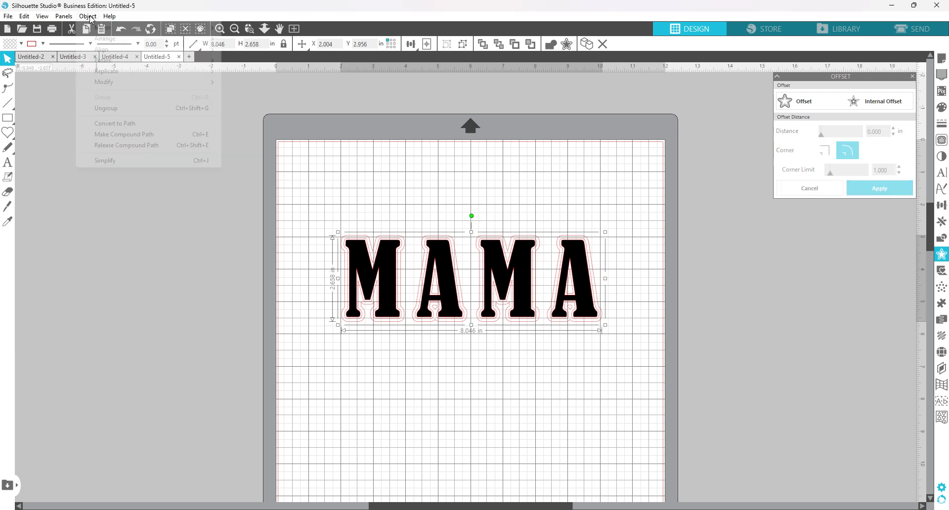
pyautogui.click(108, 124)
# Apply a third outward offset of 0.130 in around the second set of outlines.
pyautogui.click(826, 106)
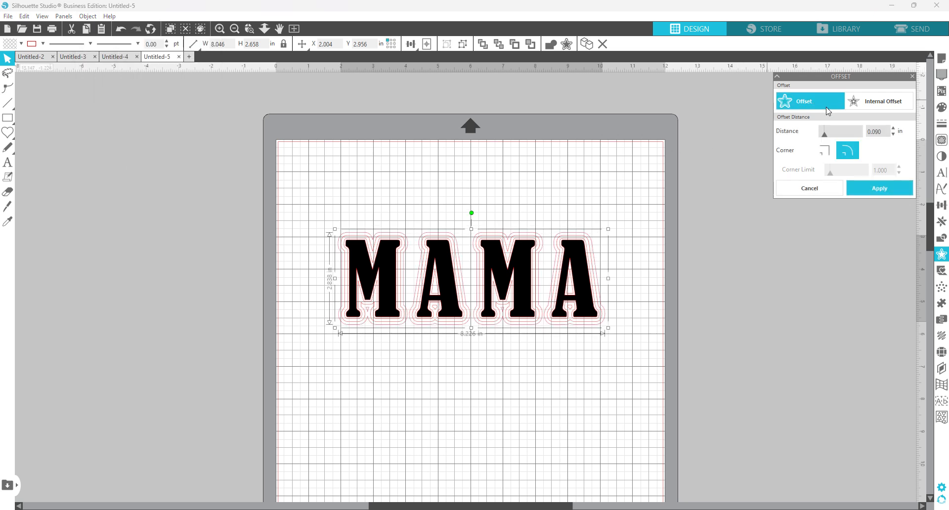
pyautogui.click(893, 128)
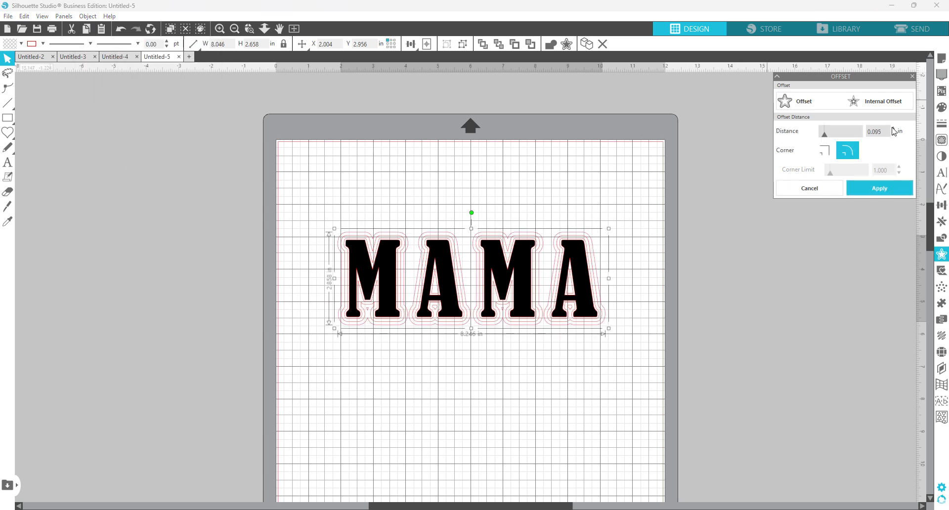
pyautogui.click(893, 129)
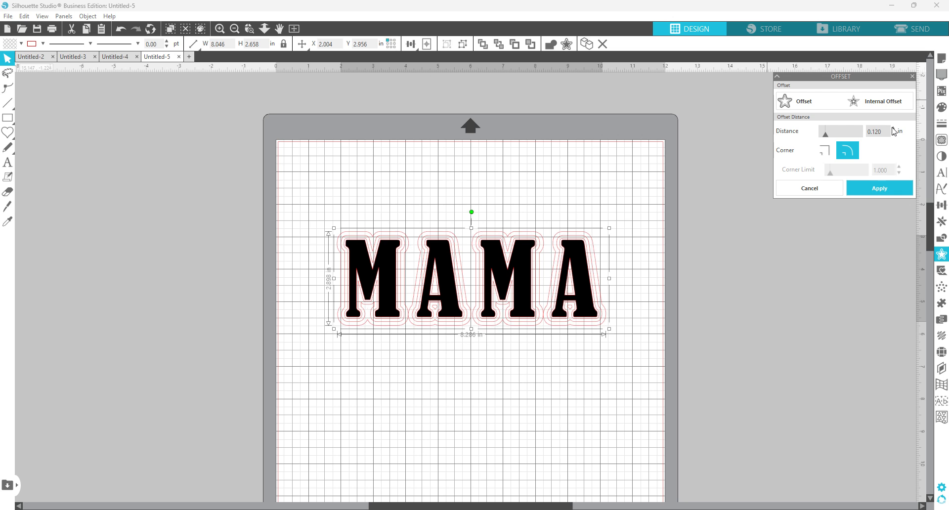
pyautogui.click(893, 128)
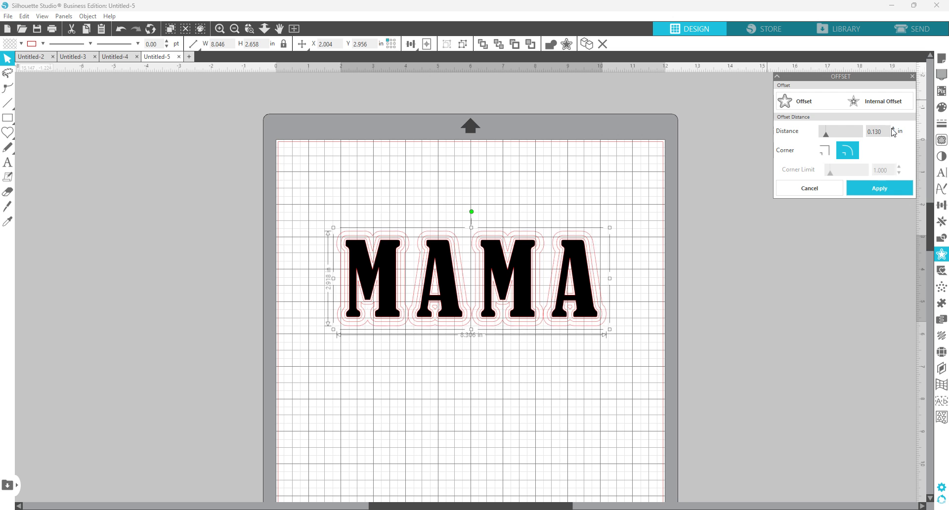
pyautogui.click(880, 189)
# Group the third set of offset outlines and convert them to a path.
pyautogui.click(87, 15)
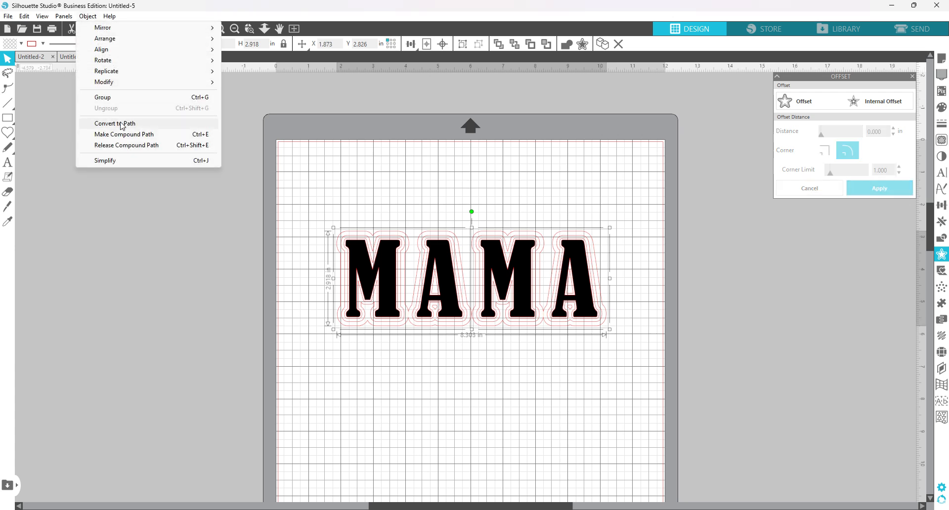
pyautogui.click(119, 97)
pyautogui.click(88, 16)
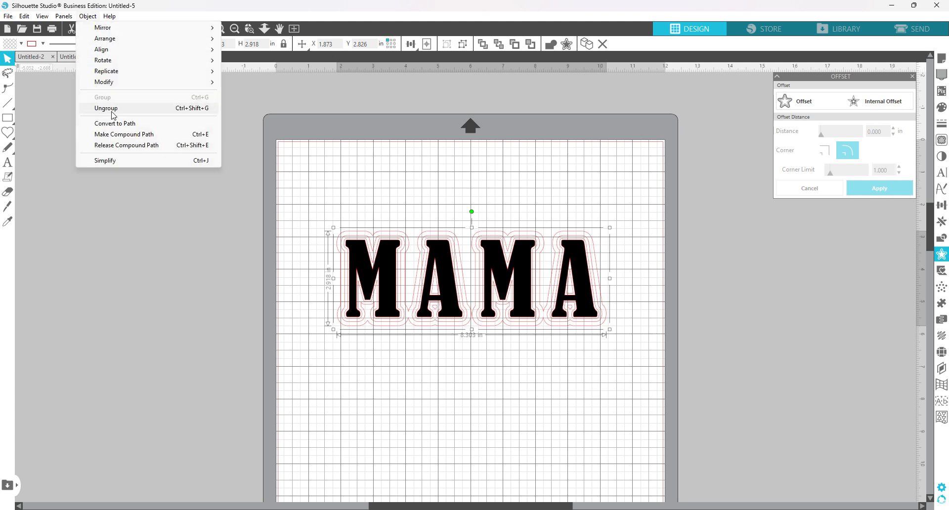
pyautogui.click(113, 124)
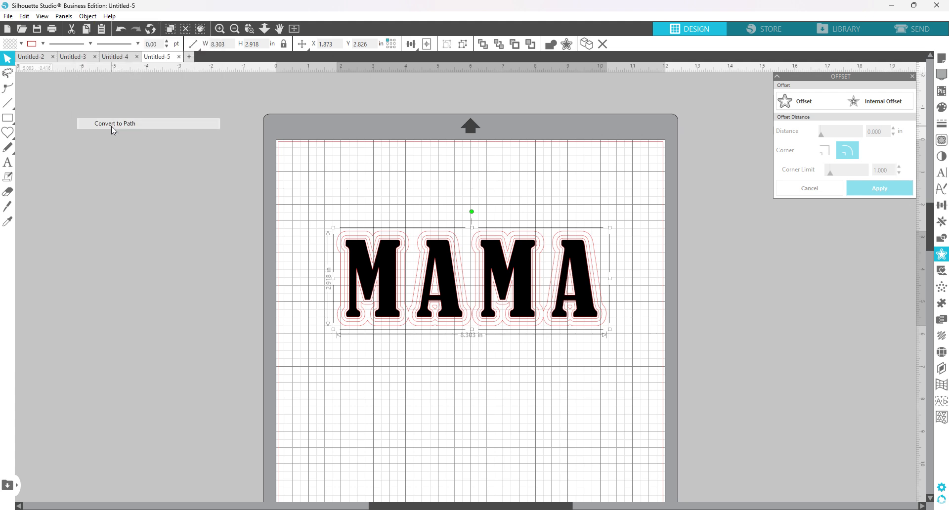
# Apply a fourth outward offset of 0.170 in around the third set of outlines and convert the result to a path.
pyautogui.click(802, 99)
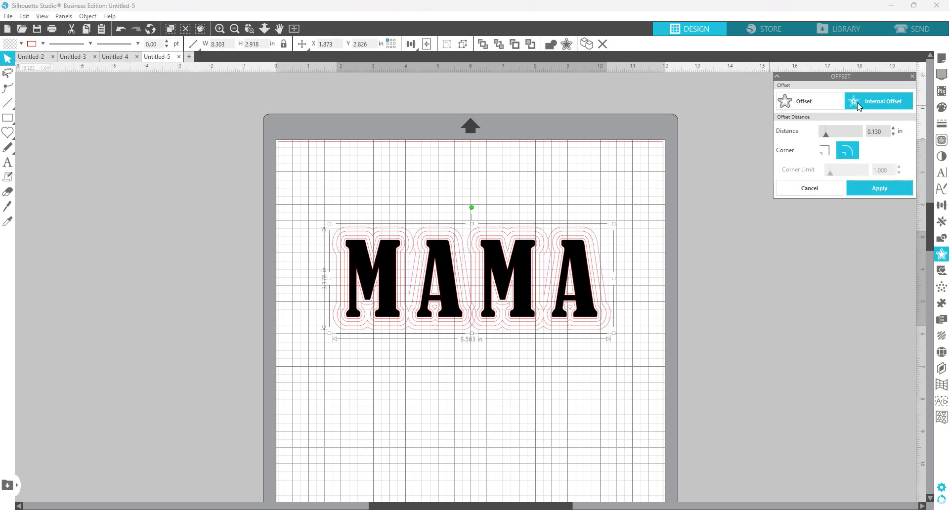
pyautogui.click(894, 129)
pyautogui.click(893, 128)
pyautogui.click(893, 129)
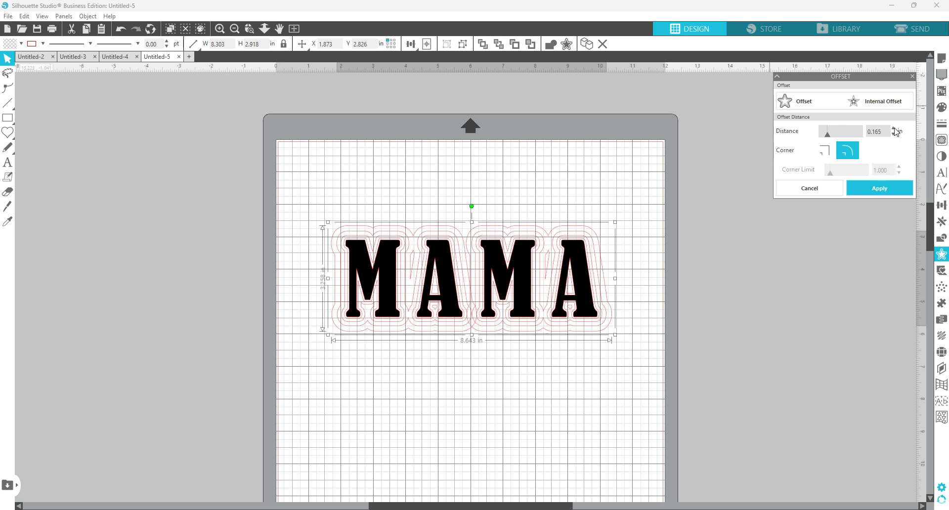
pyautogui.click(893, 129)
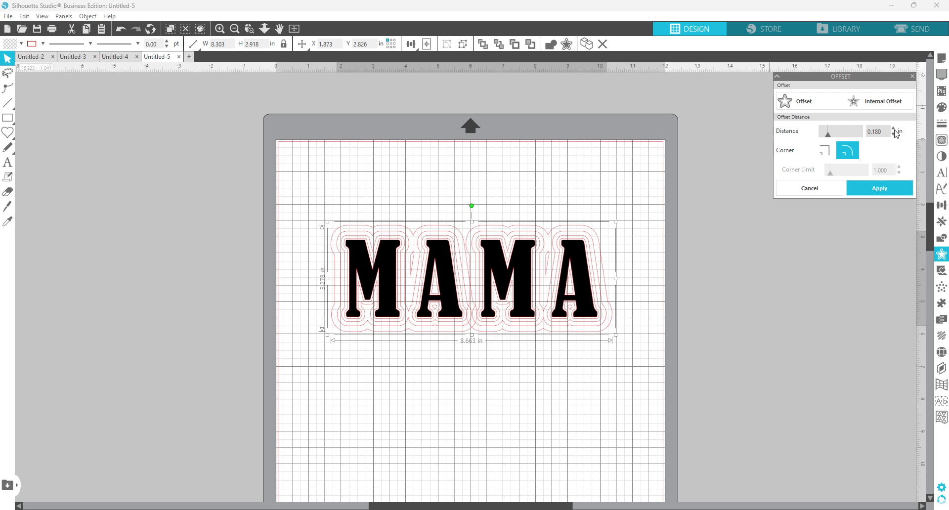
pyautogui.click(893, 134)
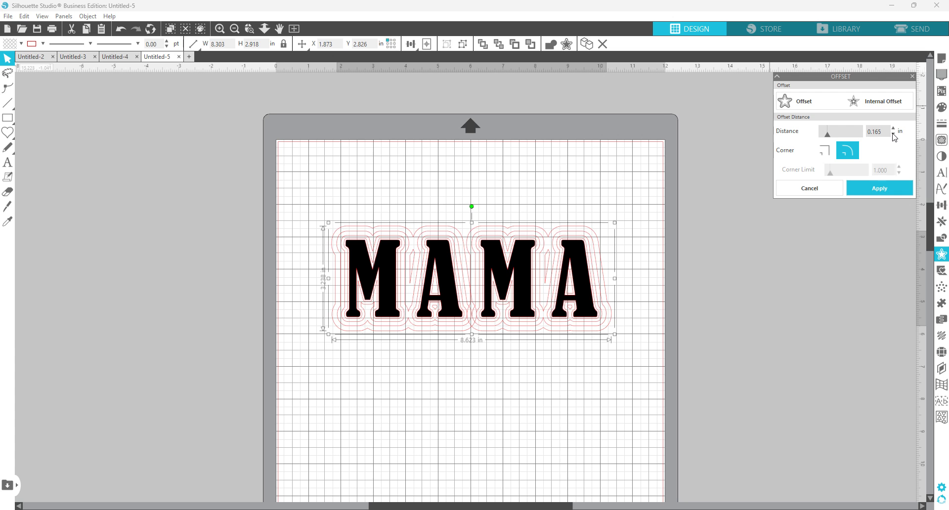
pyautogui.click(893, 128)
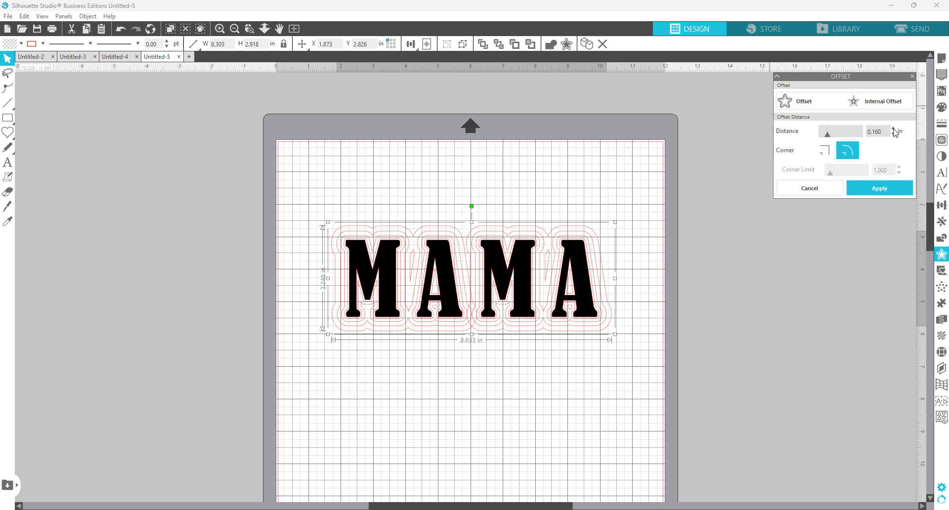
pyautogui.click(873, 192)
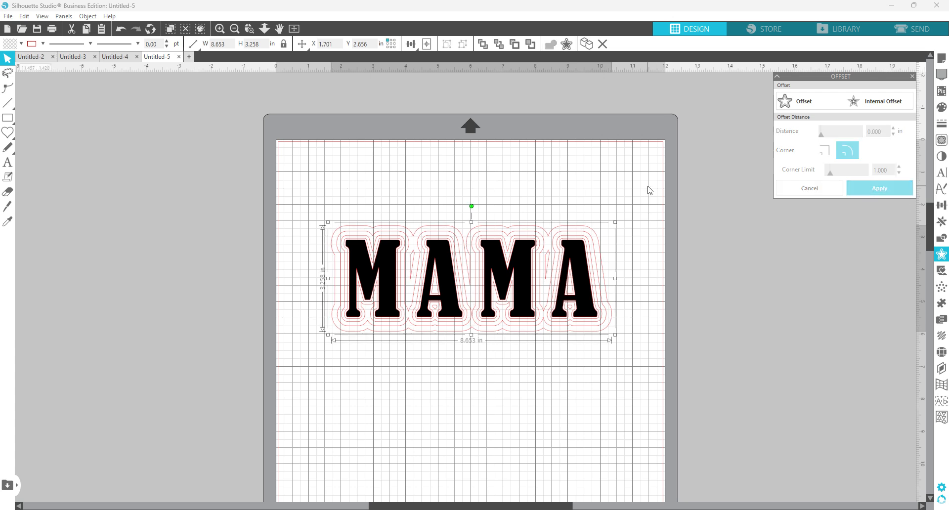
pyautogui.click(88, 16)
pyautogui.click(153, 125)
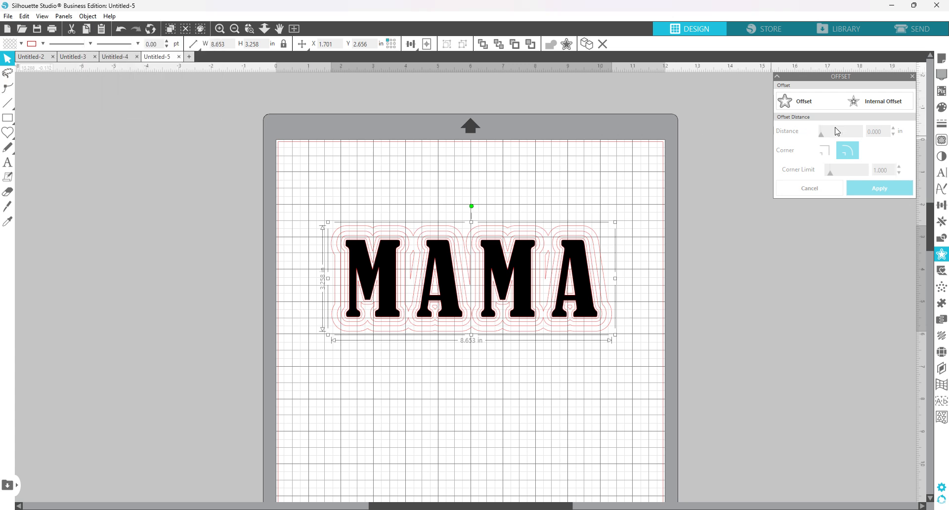
# Apply a fifth outward offset of 0.225 in around the fourth outline and convert the result to a path.
pyautogui.click(819, 107)
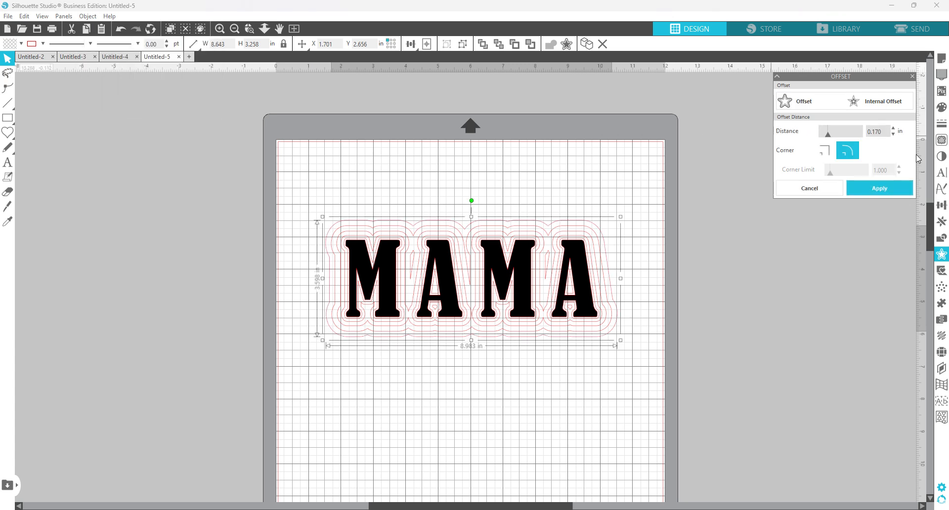
pyautogui.click(894, 128)
pyautogui.click(894, 128)
pyautogui.click(894, 129)
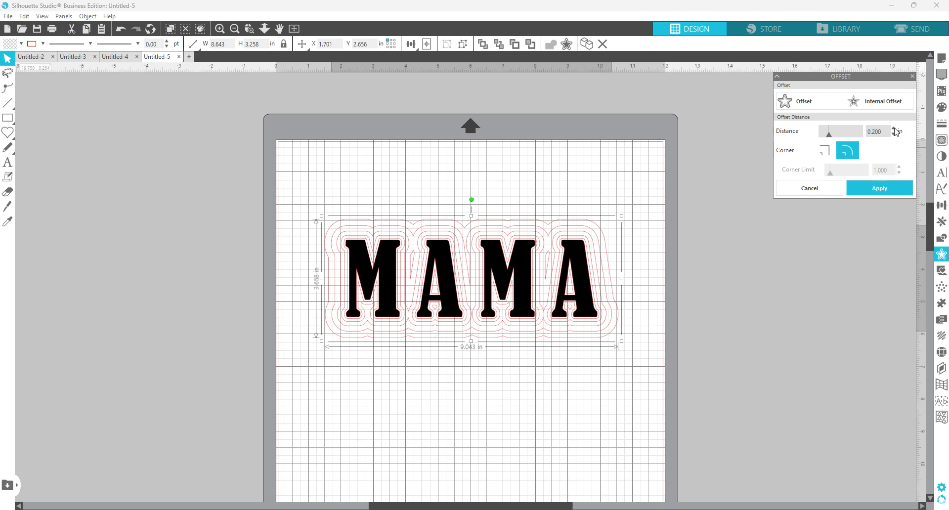
pyautogui.click(894, 128)
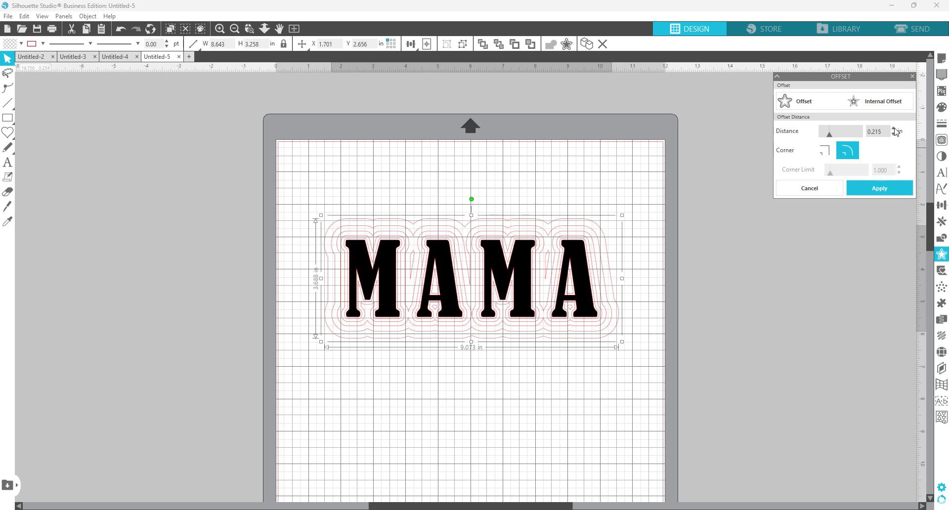
pyautogui.click(894, 129)
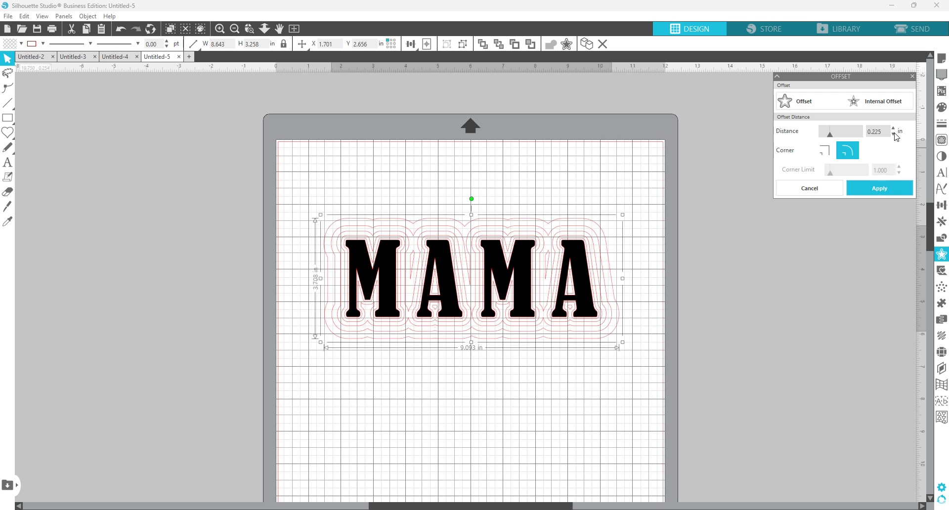
pyautogui.click(883, 189)
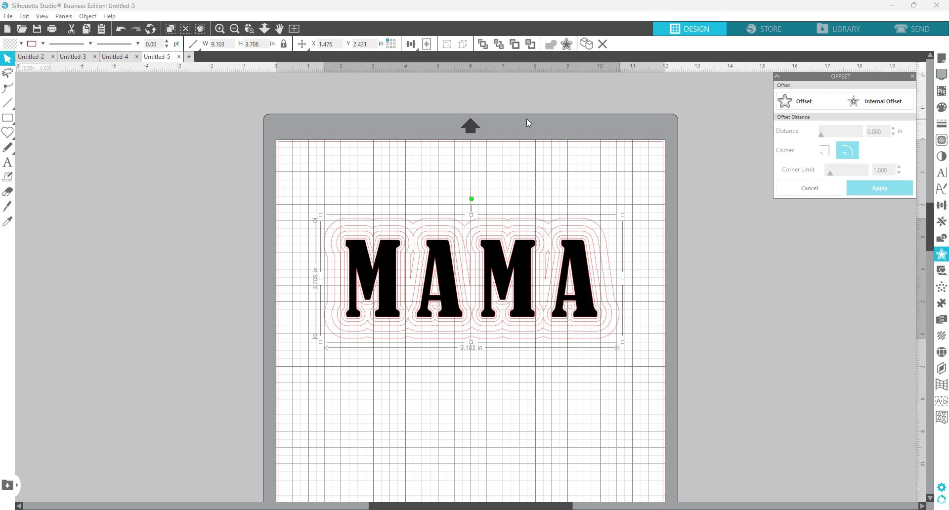
pyautogui.click(88, 15)
pyautogui.click(674, 99)
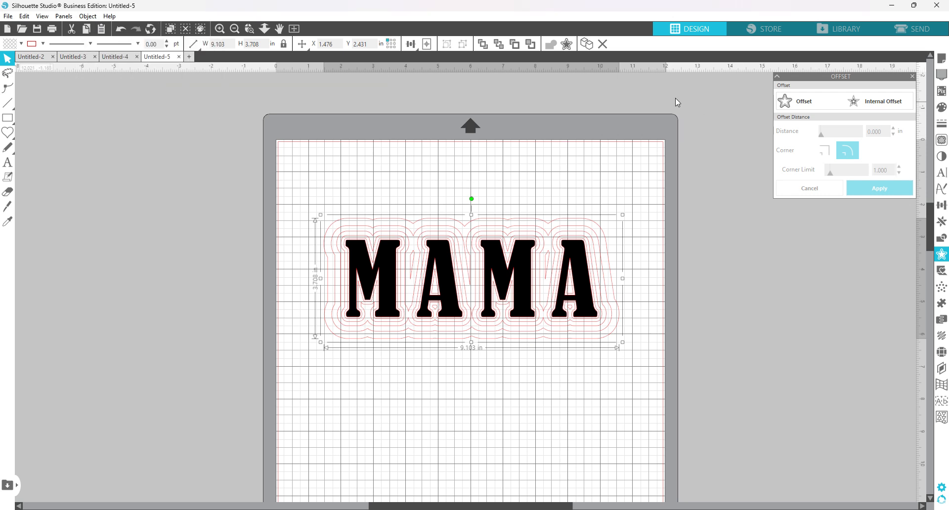
# Apply a sixth outward offset of 0.280 in around the fifth outline.
pyautogui.click(790, 101)
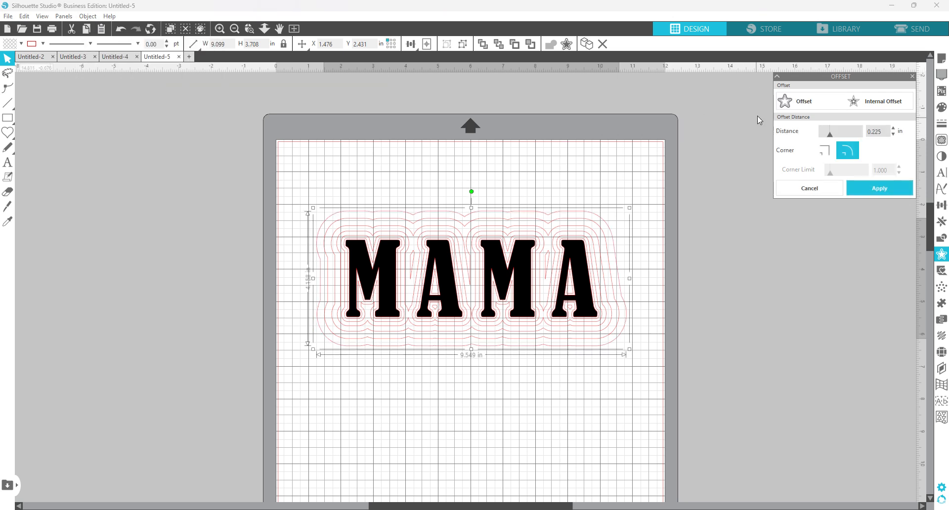
pyautogui.click(893, 127)
pyautogui.click(893, 128)
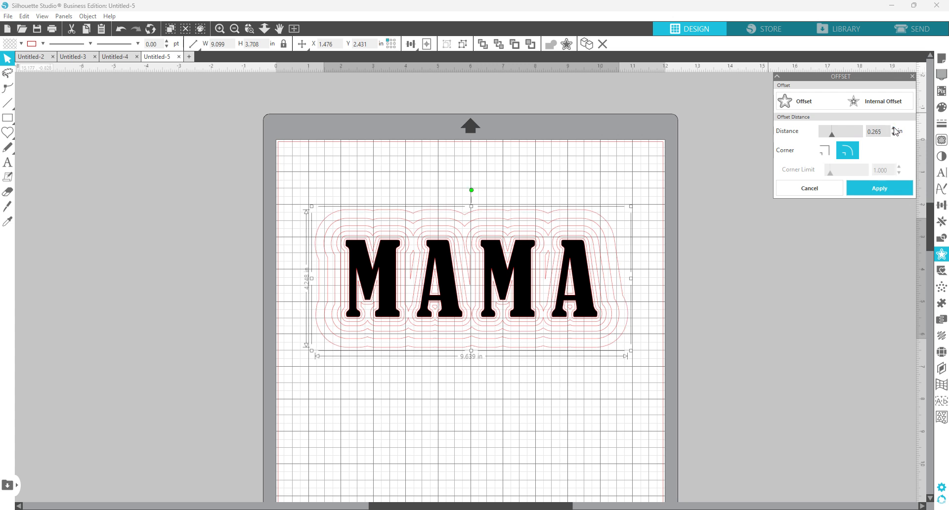
pyautogui.click(894, 128)
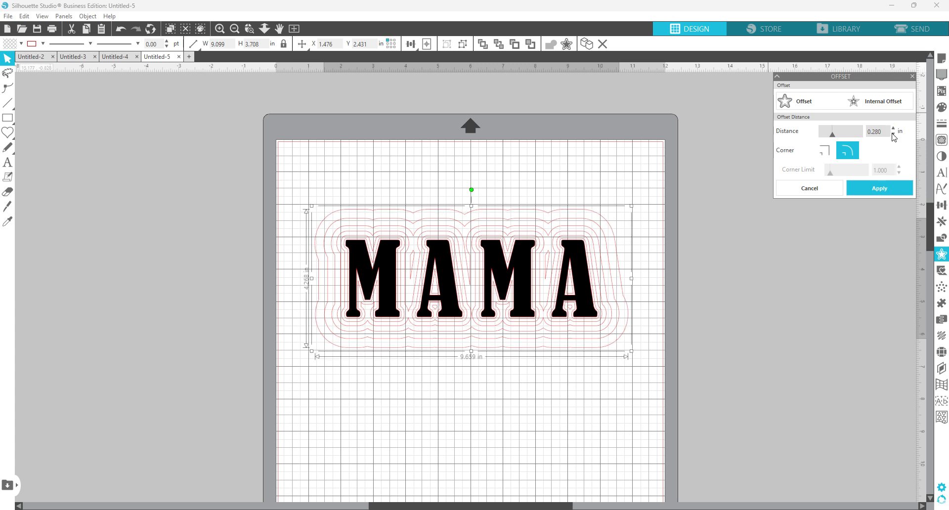
pyautogui.click(881, 189)
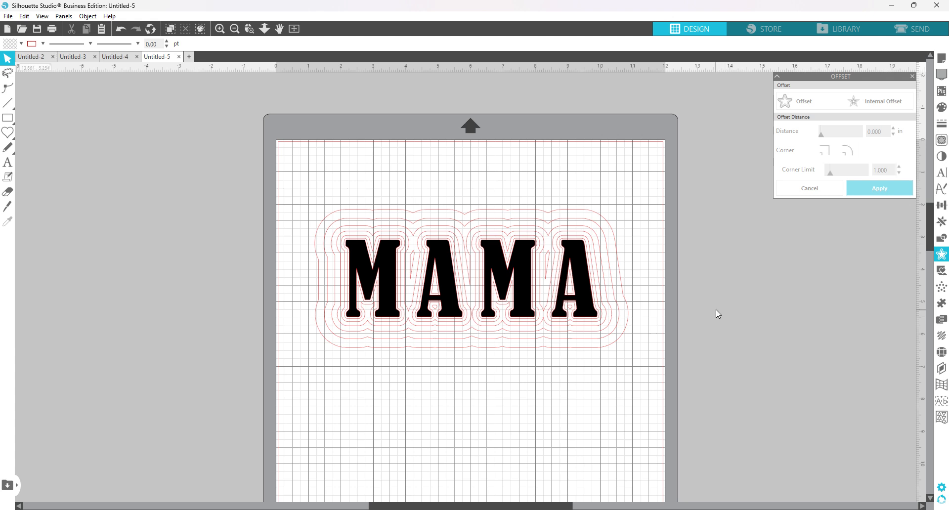
# Move the filled black MAMA letters off the mat, away from the offset outlines.
pyautogui.scroll(-1, 716, 310)
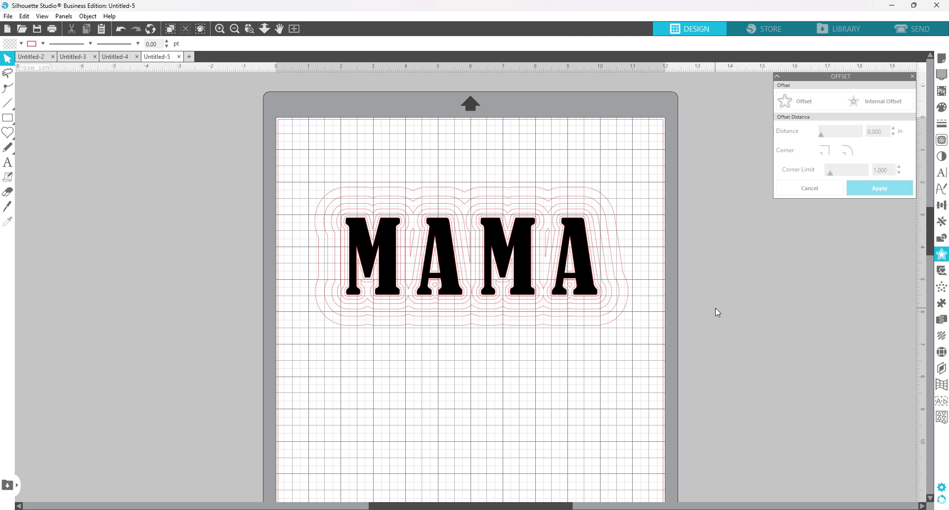
pyautogui.scroll(1, 715, 307)
pyautogui.scroll(3, 717, 309)
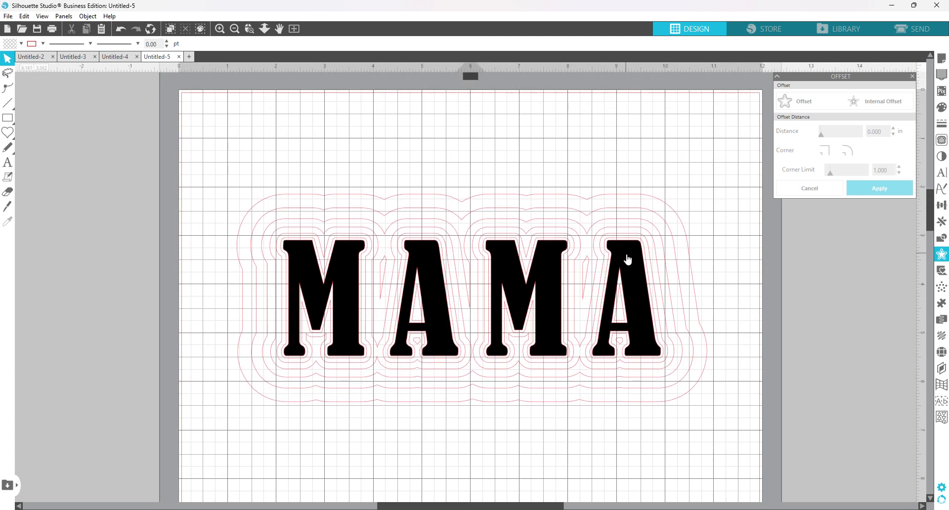
pyautogui.moveTo(627, 258); pyautogui.dragTo(41, 258)
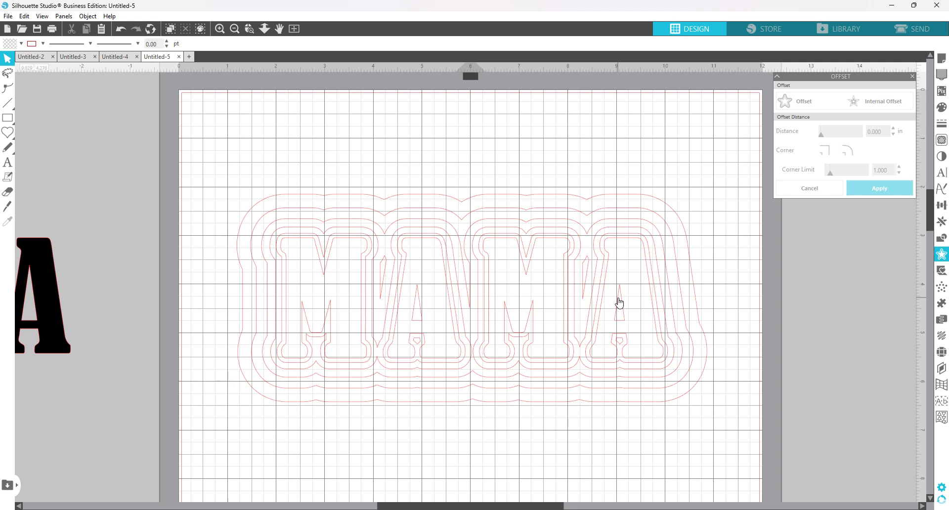
# Apply the edge rhinestone effect to the innermost MAMA offset outline with a rhinestone size of 0.
pyautogui.click(533, 318)
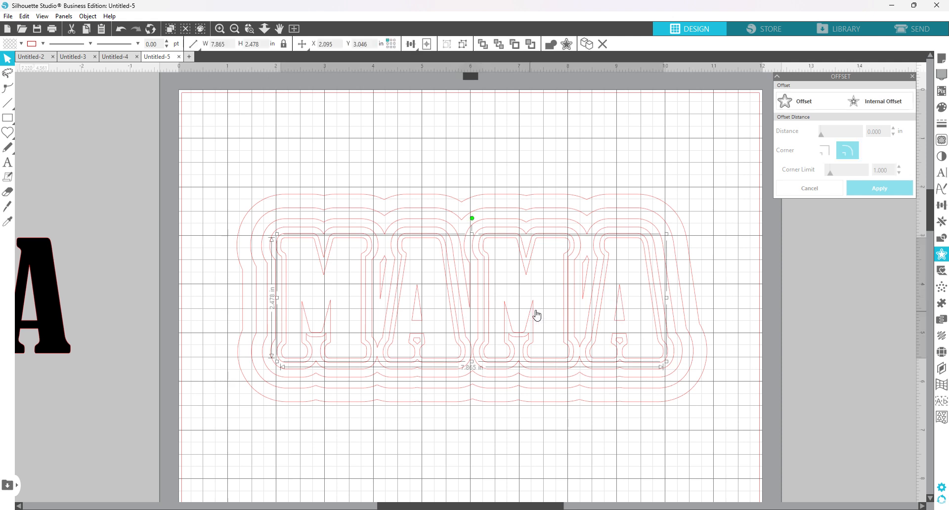
pyautogui.click(940, 355)
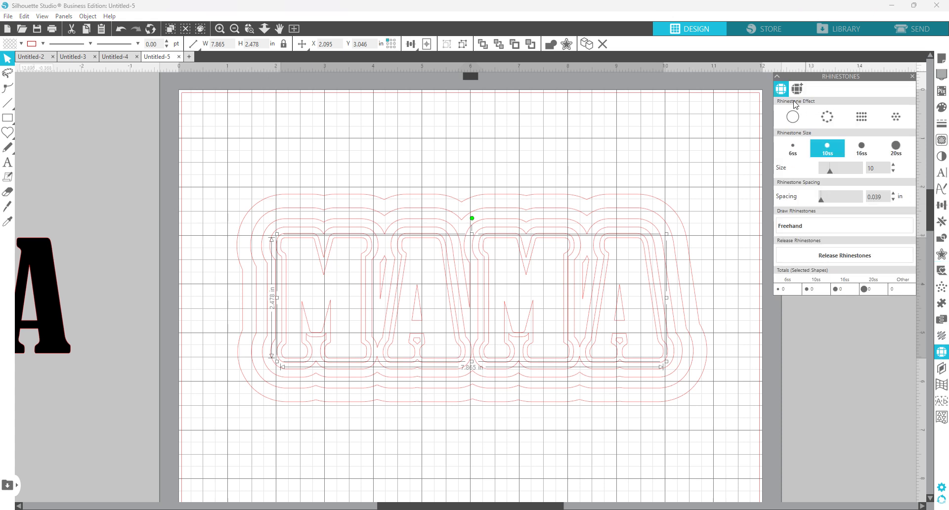
pyautogui.click(830, 120)
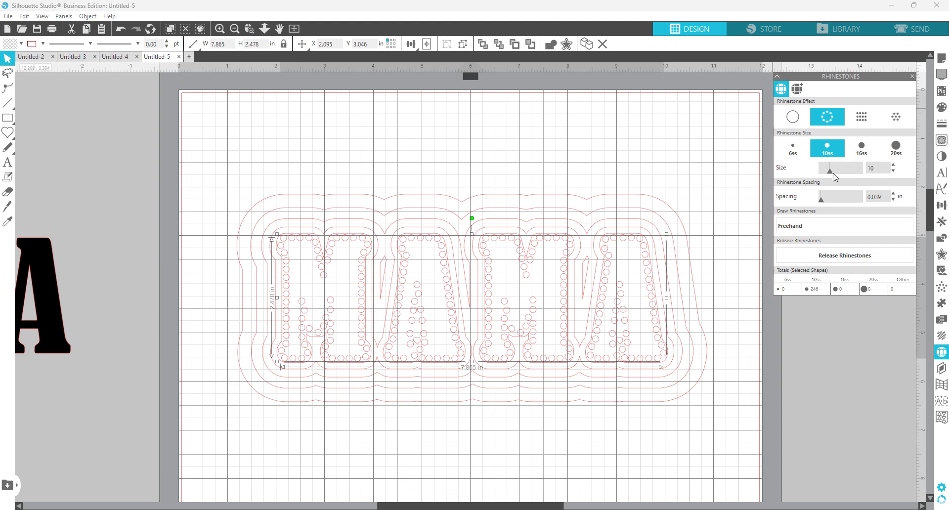
pyautogui.moveTo(831, 173); pyautogui.dragTo(823, 176)
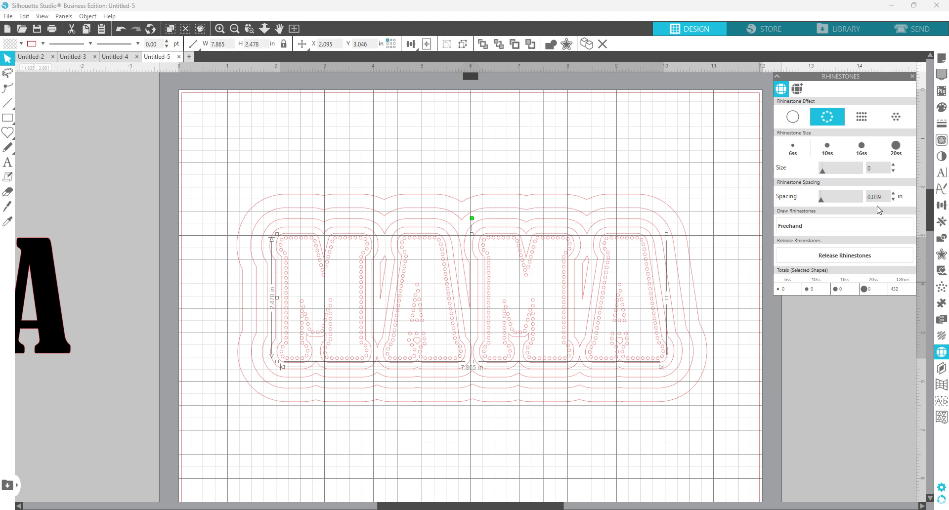
pyautogui.scroll(1, 489, 394)
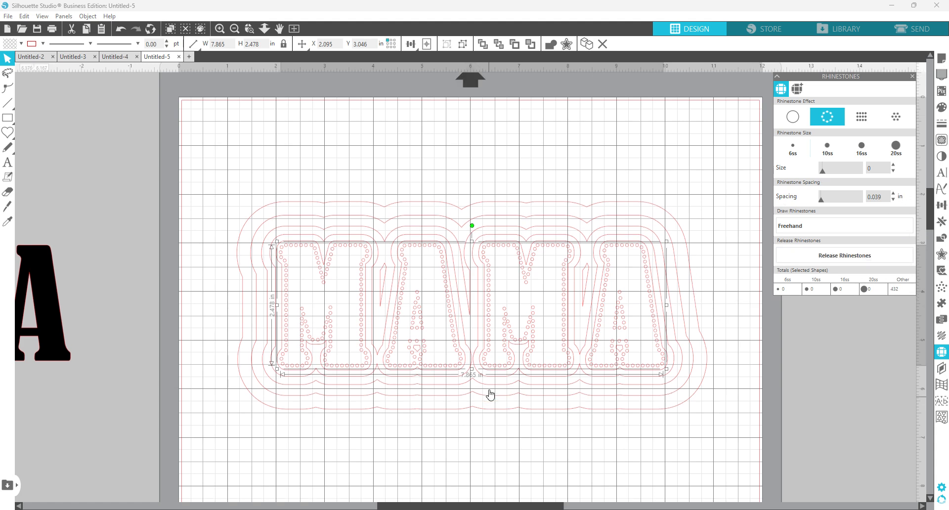
pyautogui.scroll(-1, 489, 394)
pyautogui.click(506, 417)
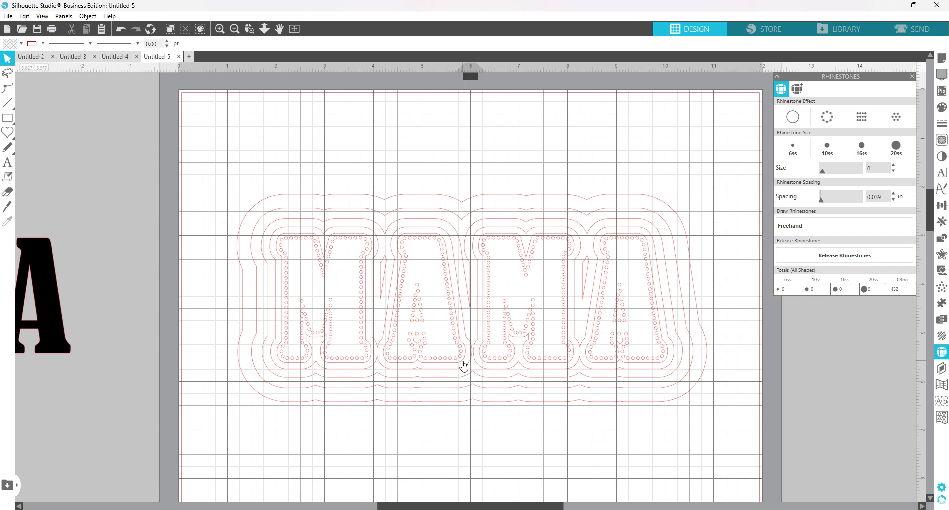
# Apply the edge rhinestone effect to the second MAMA outline with size 1 and a spacing of 0.060 in.
pyautogui.click(491, 360)
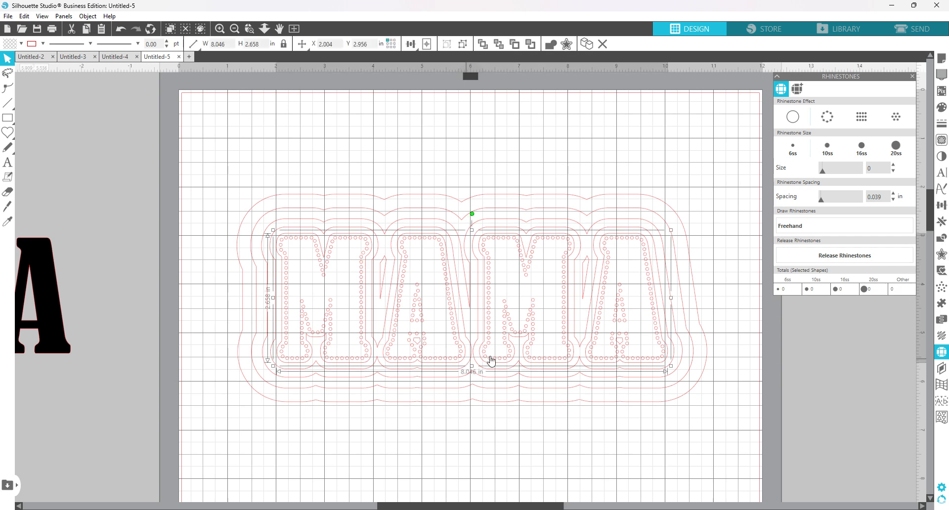
pyautogui.click(822, 115)
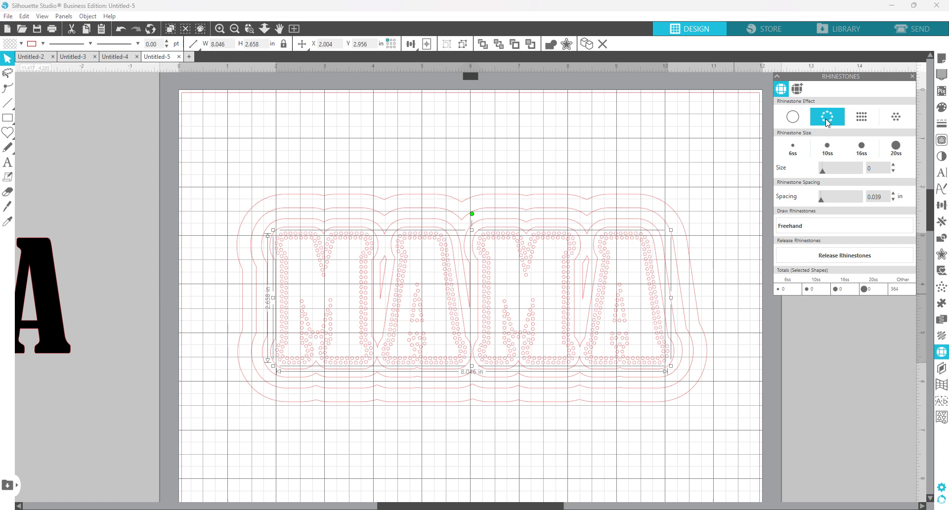
pyautogui.click(894, 165)
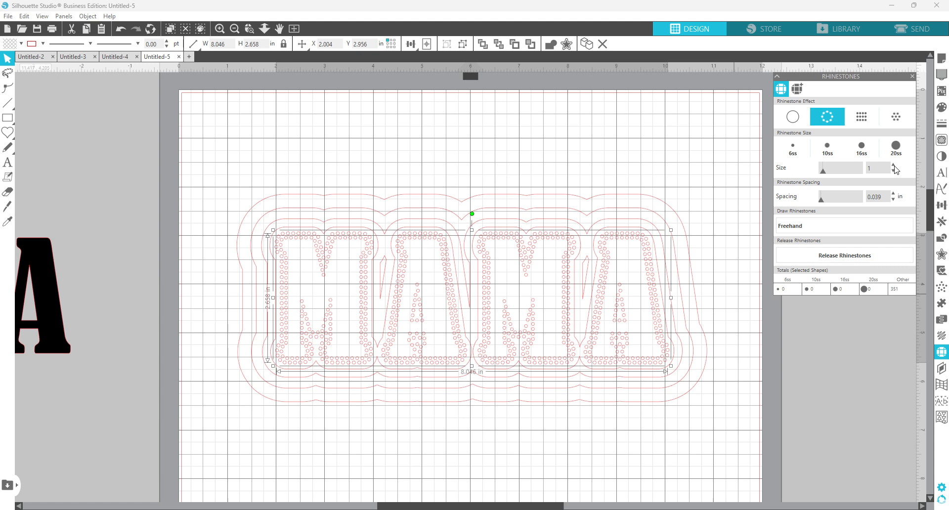
pyautogui.moveTo(882, 197); pyautogui.dragTo(873, 201)
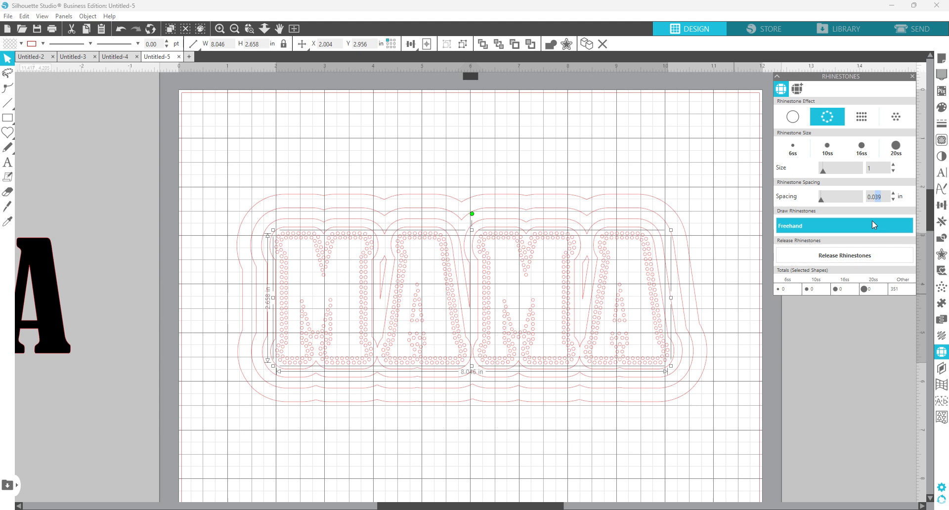
pyautogui.press('Return')
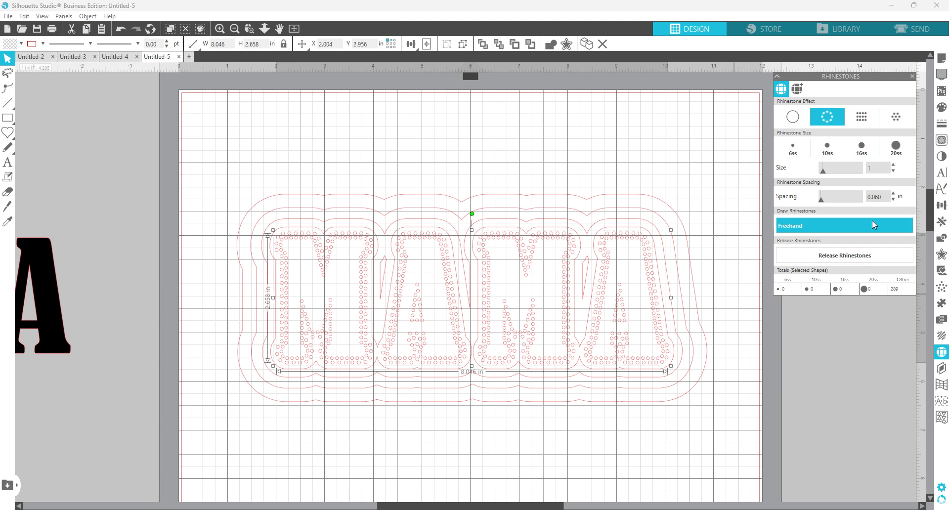
pyautogui.click(874, 223)
pyautogui.click(680, 157)
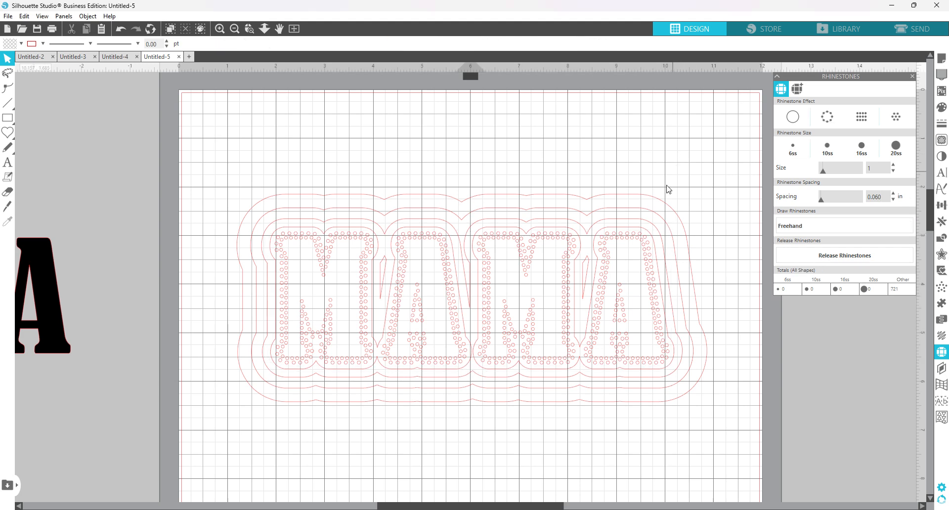
# Apply the edge rhinestone effect to the third MAMA outline with size 3 and a spacing of 0.080 in.
pyautogui.click(496, 375)
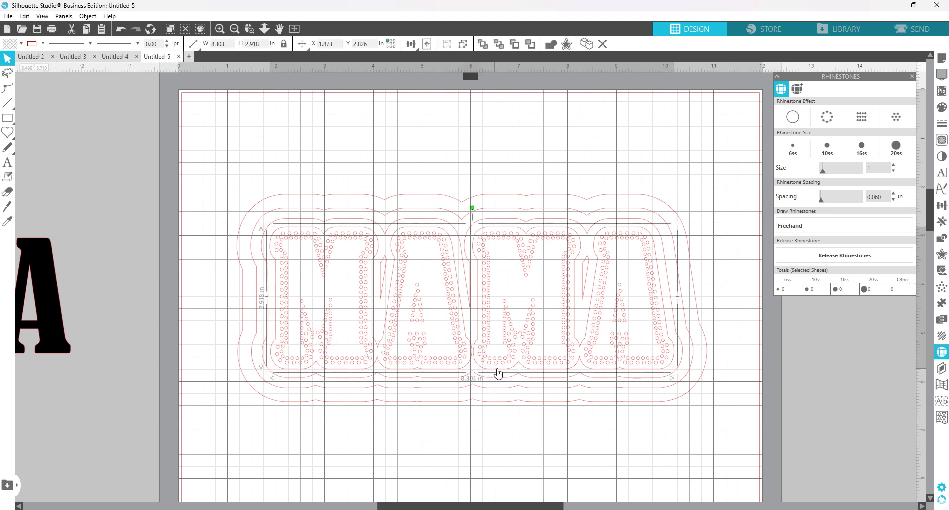
pyautogui.click(832, 116)
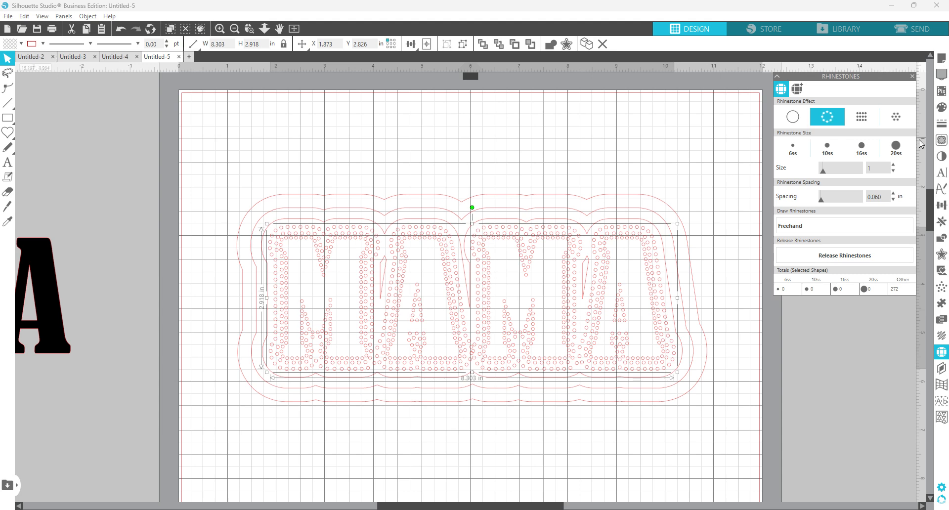
pyautogui.click(894, 166)
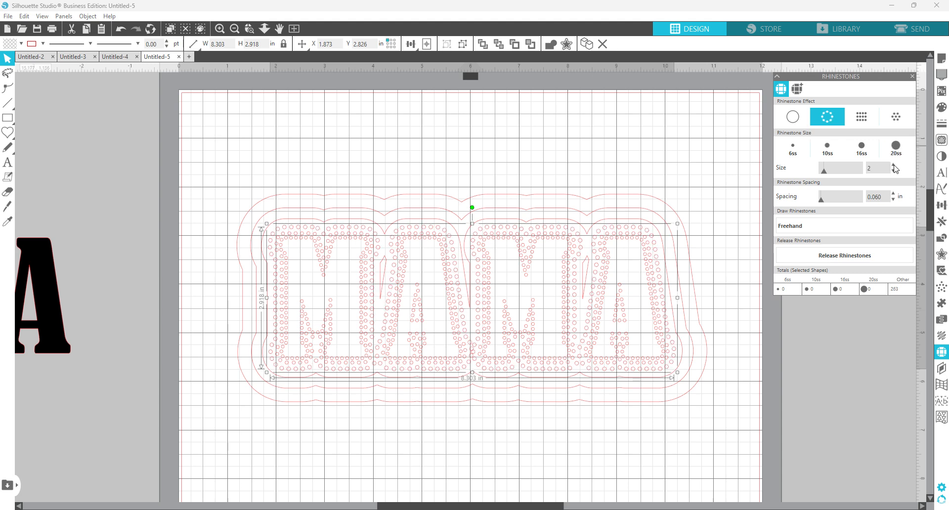
pyautogui.click(893, 166)
pyautogui.moveTo(884, 197); pyautogui.dragTo(874, 203)
pyautogui.write('1')
pyautogui.press('Return')
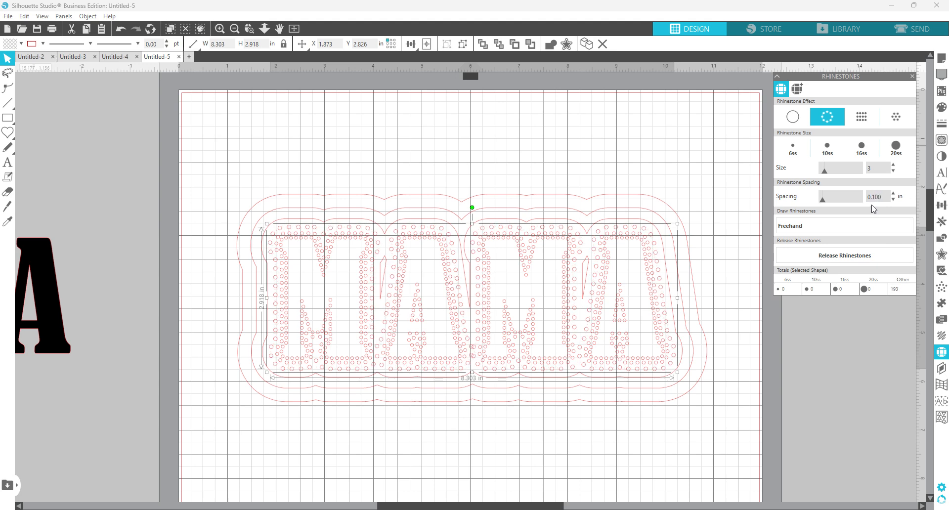
pyautogui.moveTo(881, 197); pyautogui.dragTo(872, 203)
pyautogui.write('8')
pyautogui.press('Return')
pyautogui.press('Return')
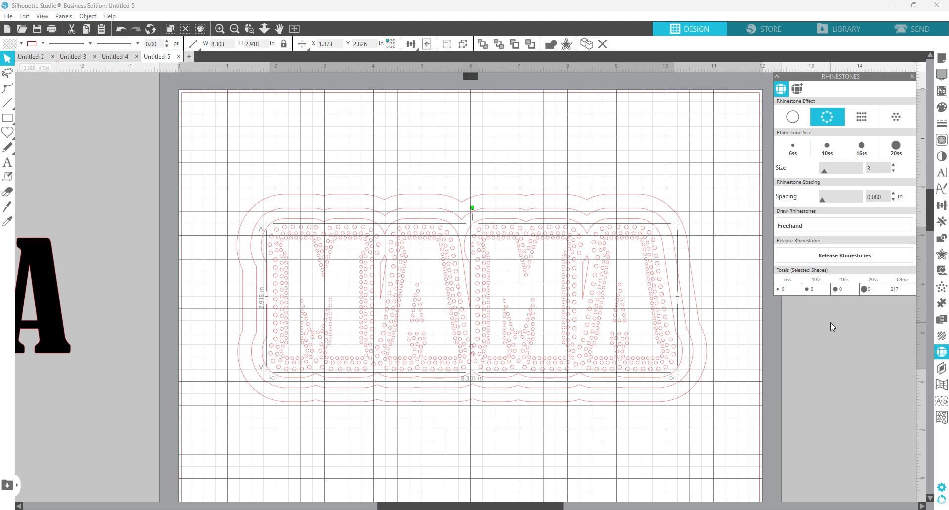
# Apply the edge rhinestone effect to the fourth MAMA outline with size 5 and a spacing of 0.100 in.
pyautogui.click(471, 384)
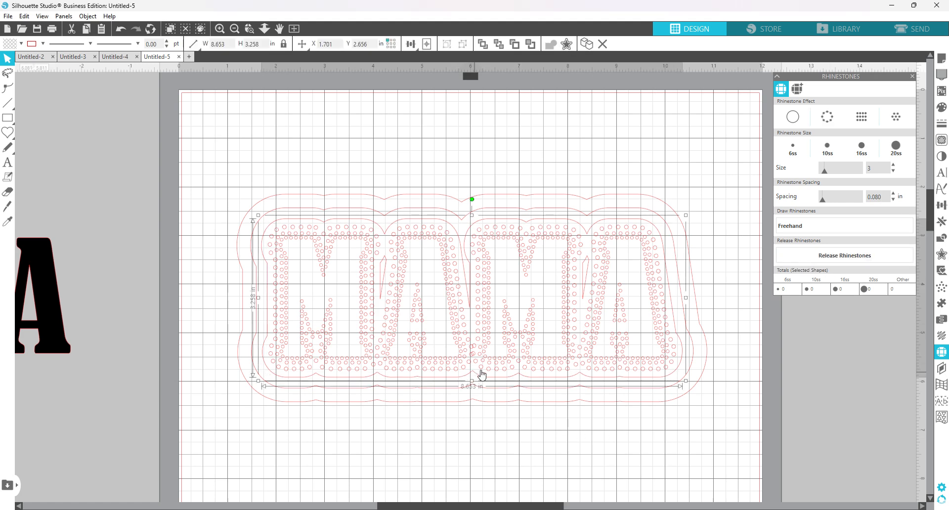
pyautogui.click(827, 116)
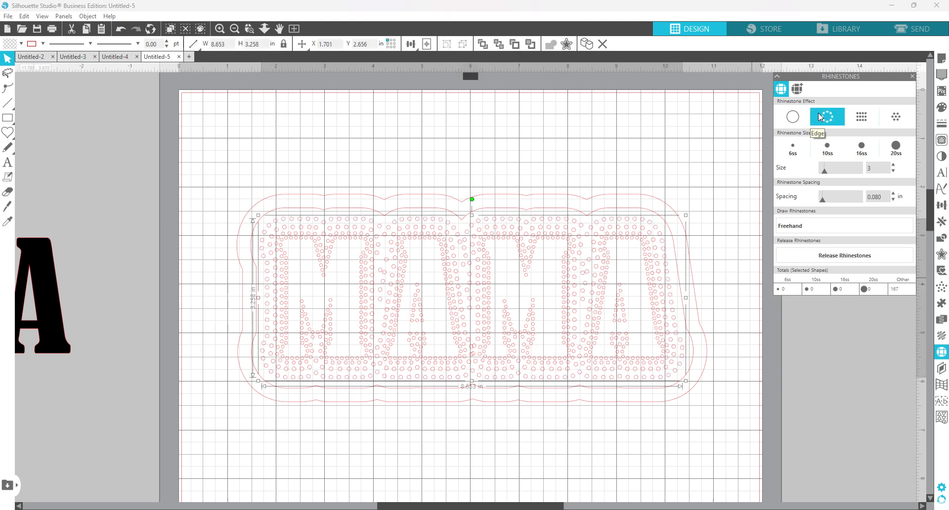
pyautogui.click(893, 165)
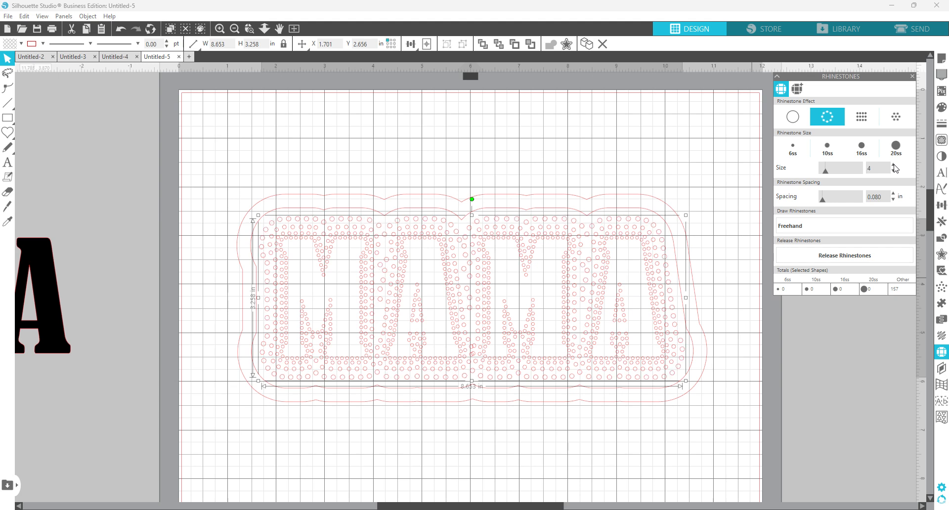
pyautogui.click(893, 165)
pyautogui.moveTo(881, 197); pyautogui.dragTo(874, 201)
pyautogui.write('1')
pyautogui.press('Return')
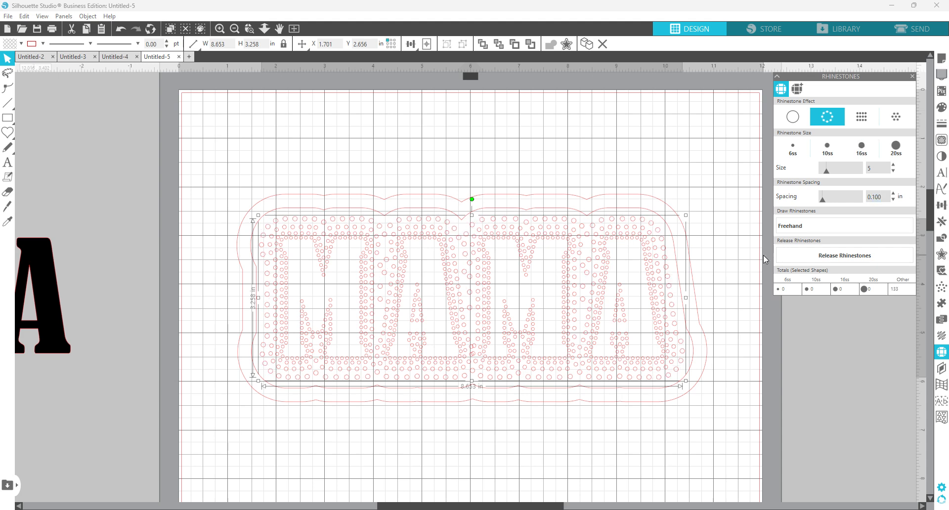
# Apply the edge rhinestone effect to the fifth MAMA outline with size 7 and a spacing of 0.150 in.
pyautogui.click(474, 431)
pyautogui.click(483, 389)
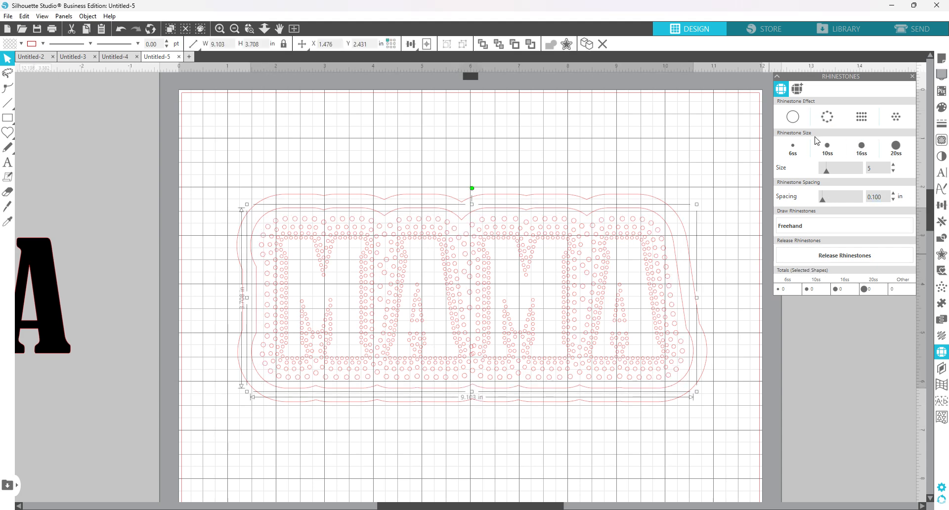
pyautogui.click(825, 118)
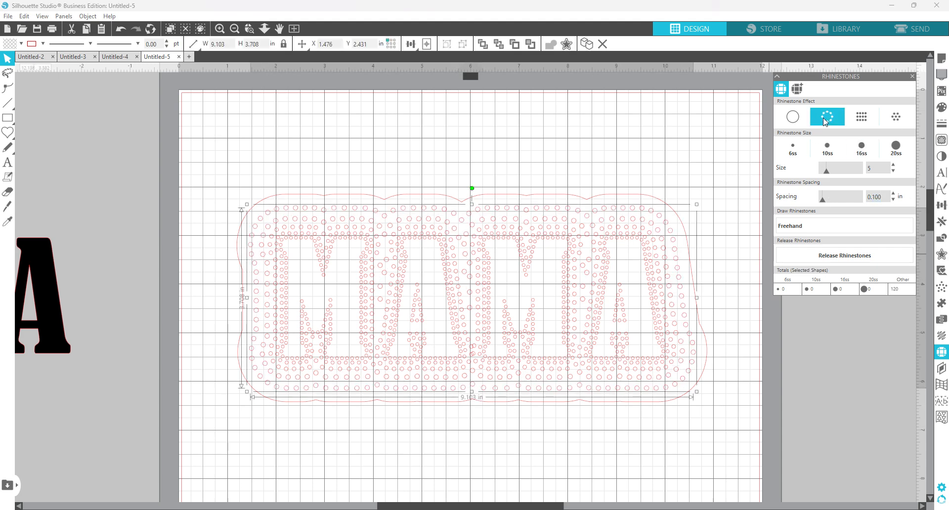
pyautogui.click(894, 165)
pyautogui.click(894, 165)
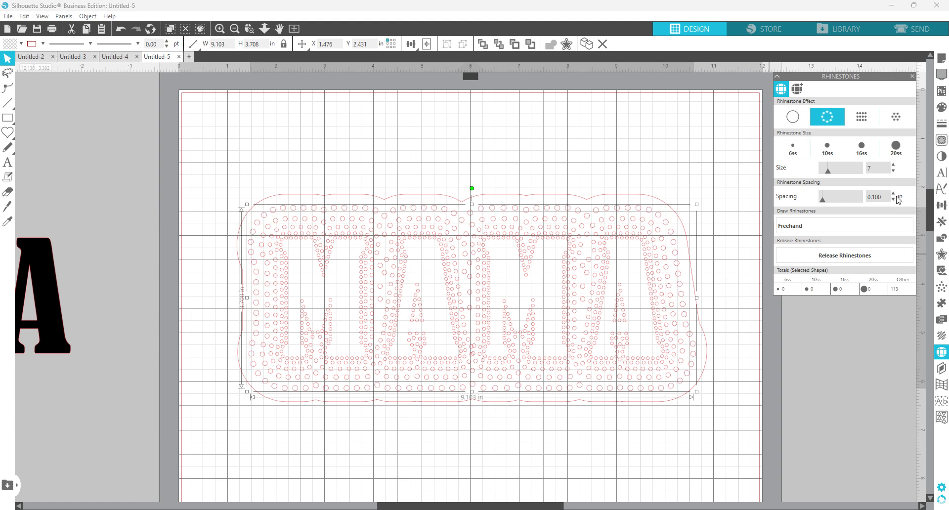
pyautogui.moveTo(882, 197); pyautogui.dragTo(872, 200)
pyautogui.write('150')
pyautogui.press('Return')
pyautogui.click(568, 413)
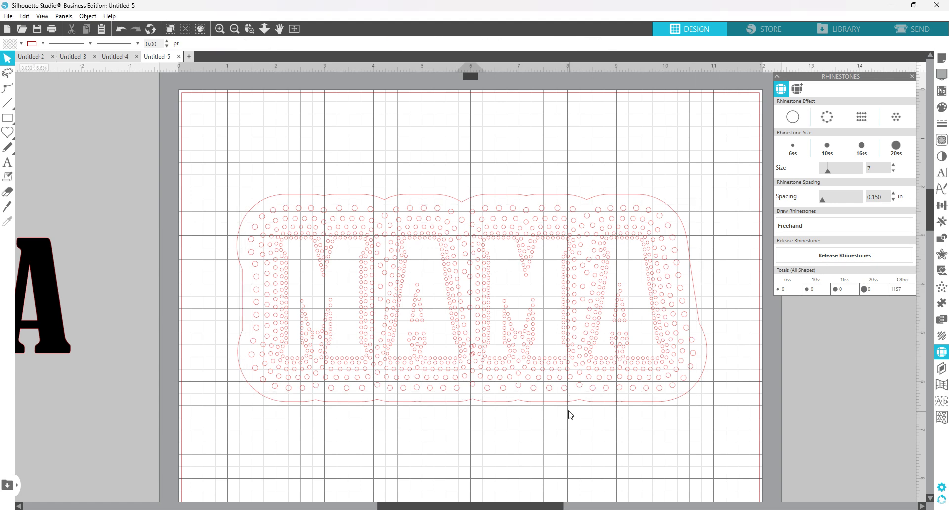
# Apply the edge rhinestone effect to the outermost MAMA outline with size 8 and a spacing of 0.375 in.
pyautogui.click(562, 401)
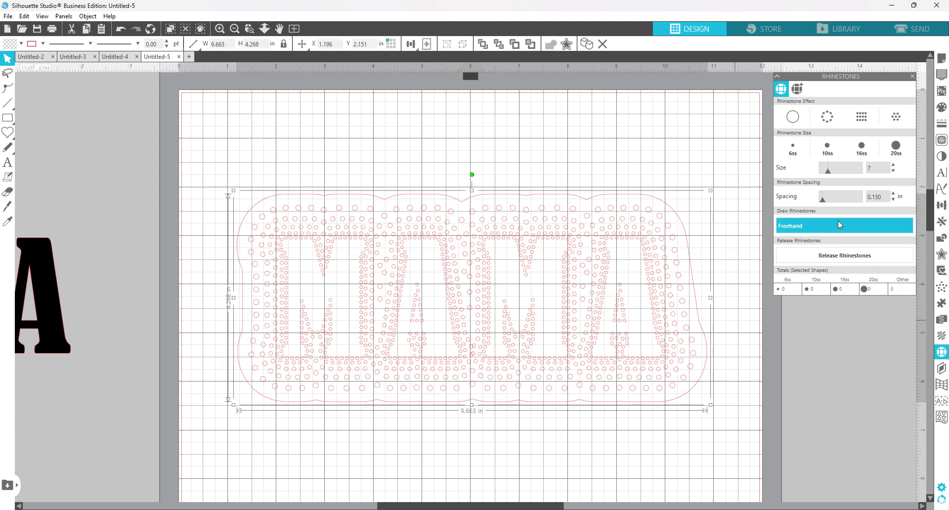
pyautogui.click(823, 115)
pyautogui.click(893, 165)
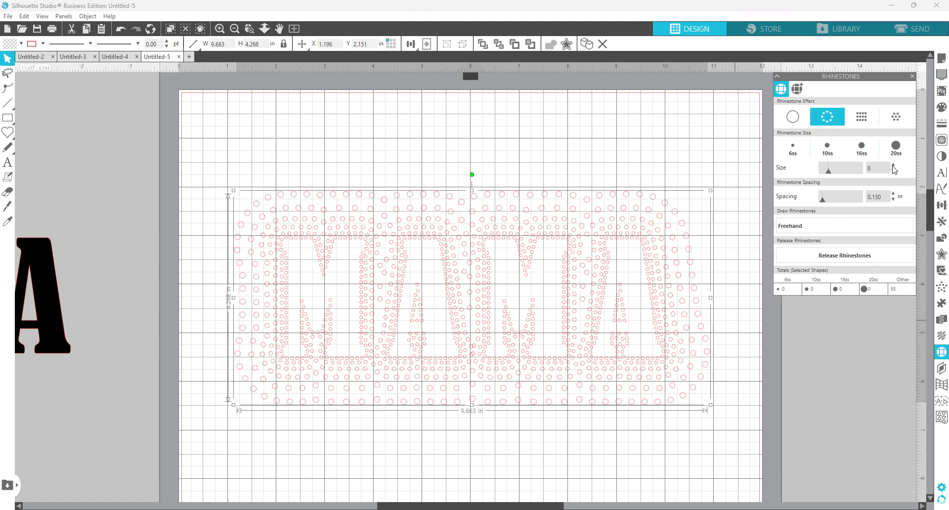
pyautogui.click(825, 201)
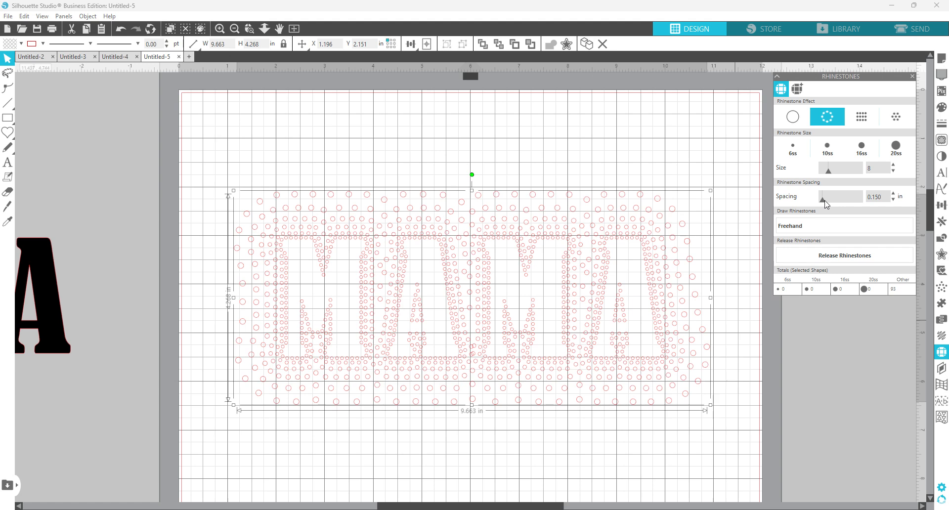
pyautogui.moveTo(825, 203); pyautogui.dragTo(830, 207)
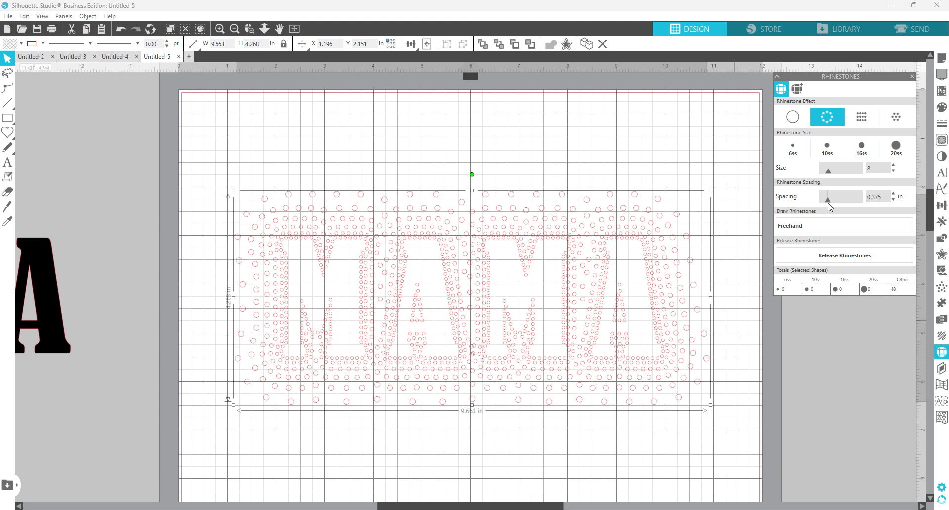
pyautogui.click(715, 430)
pyautogui.scroll(-1, 727, 425)
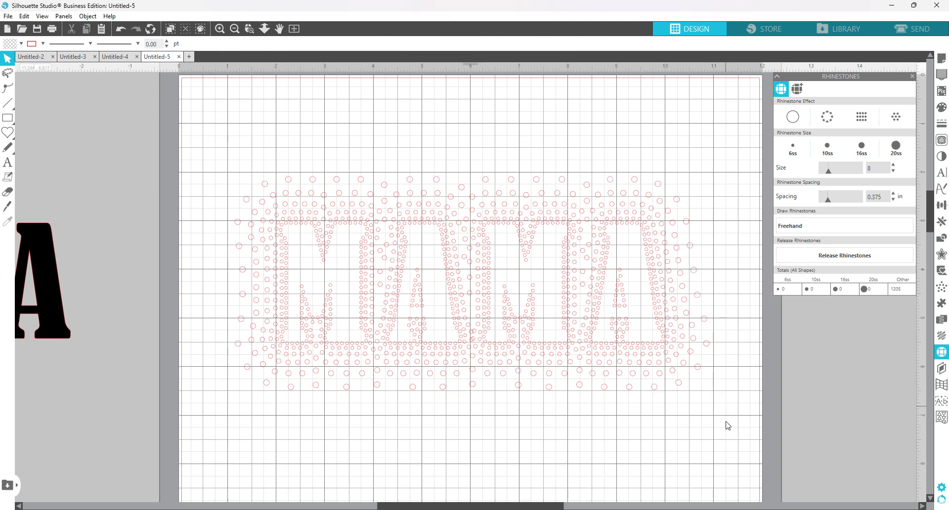
pyautogui.scroll(1, 710, 412)
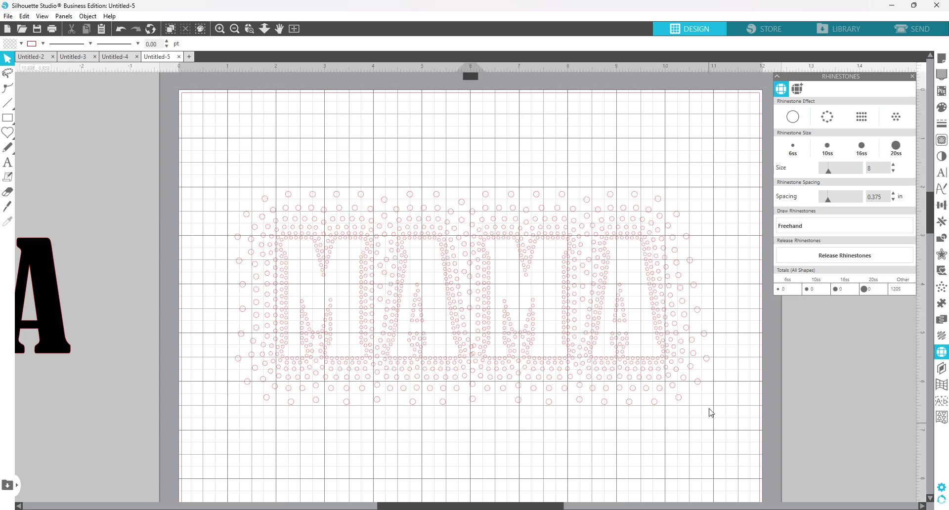
# Fill all the rhinestone dots around the MAMA shape with the recently used tan color.
pyautogui.scroll(-2, 710, 413)
pyautogui.click(476, 276)
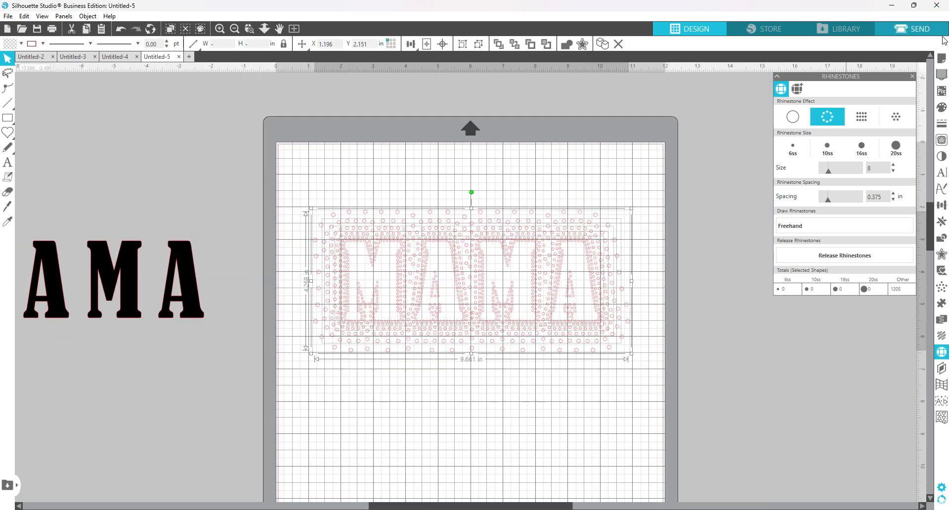
pyautogui.click(942, 107)
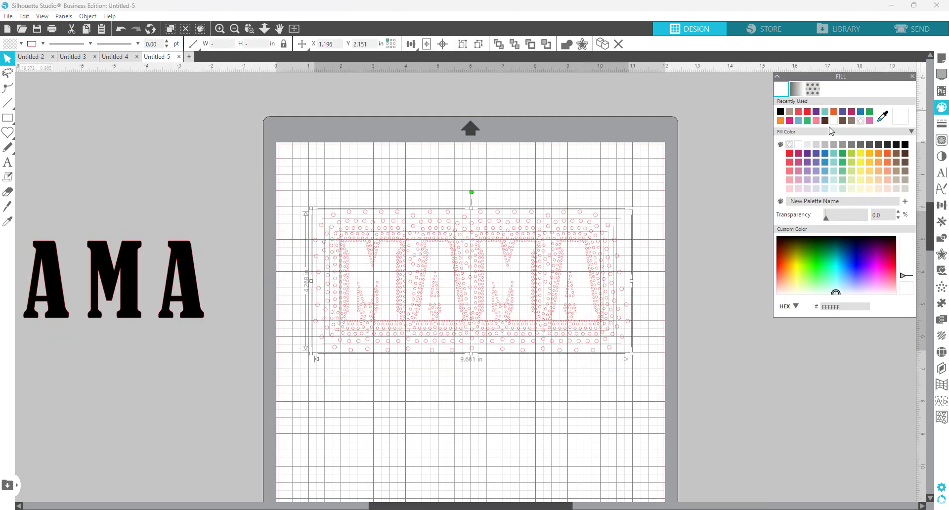
pyautogui.click(790, 113)
pyautogui.click(654, 194)
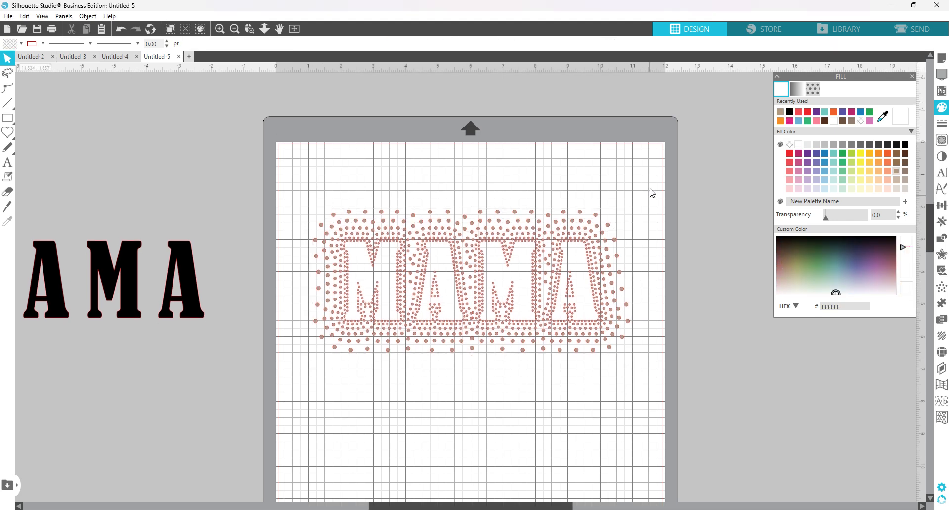
# Move the black MAMA letters back onto the mat, centered inside the rows of tan dots.
pyautogui.scroll(2, 653, 194)
pyautogui.moveTo(60, 282); pyautogui.dragTo(627, 266)
pyautogui.click(694, 449)
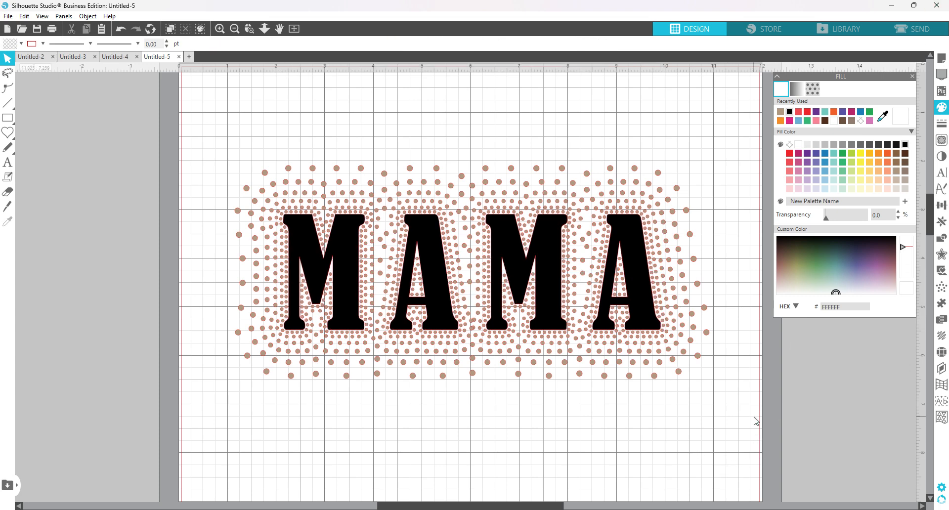
pyautogui.scroll(-1, 755, 420)
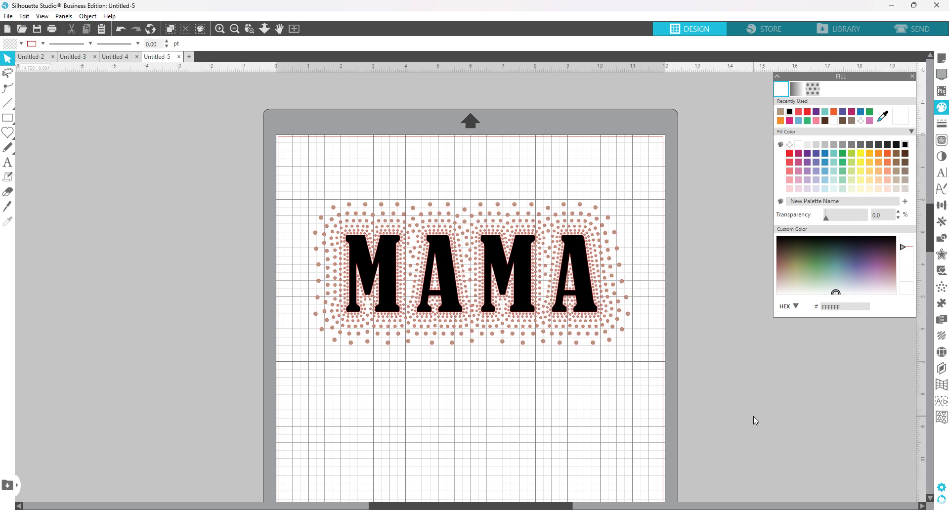